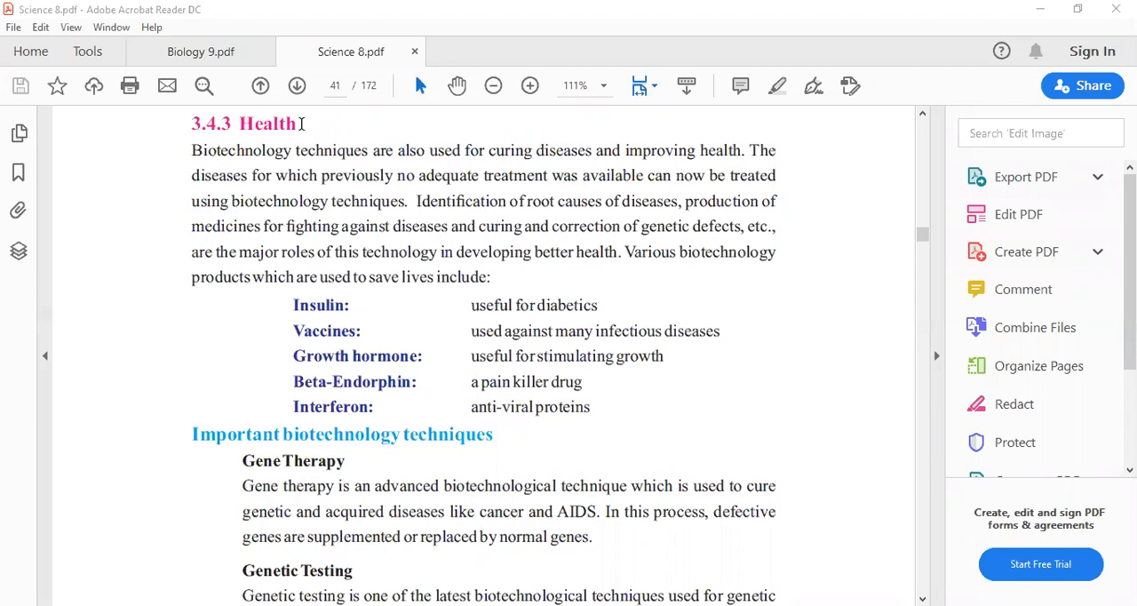
Select the section heading 'Health' on page 41.
{"action": "left_click_drag", "start_coordinate": [301, 123], "coordinate": [240, 123]}
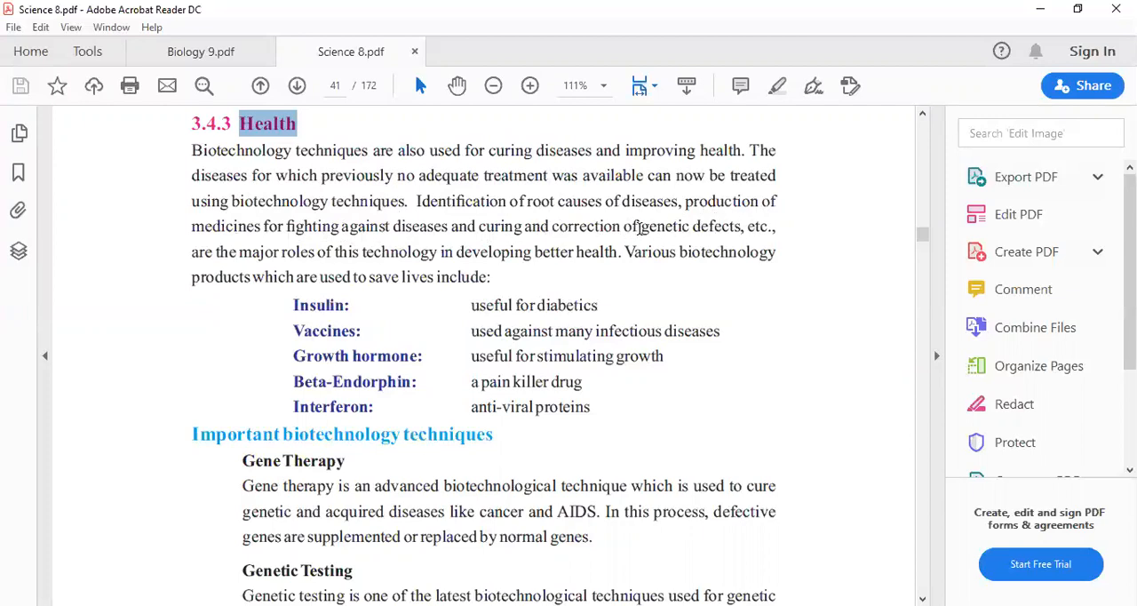
Select 'genetic defects', then 'better health' in the Health paragraph, clearing each selection afterwards.
{"action": "left_click_drag", "start_coordinate": [639, 227], "coordinate": [744, 226]}
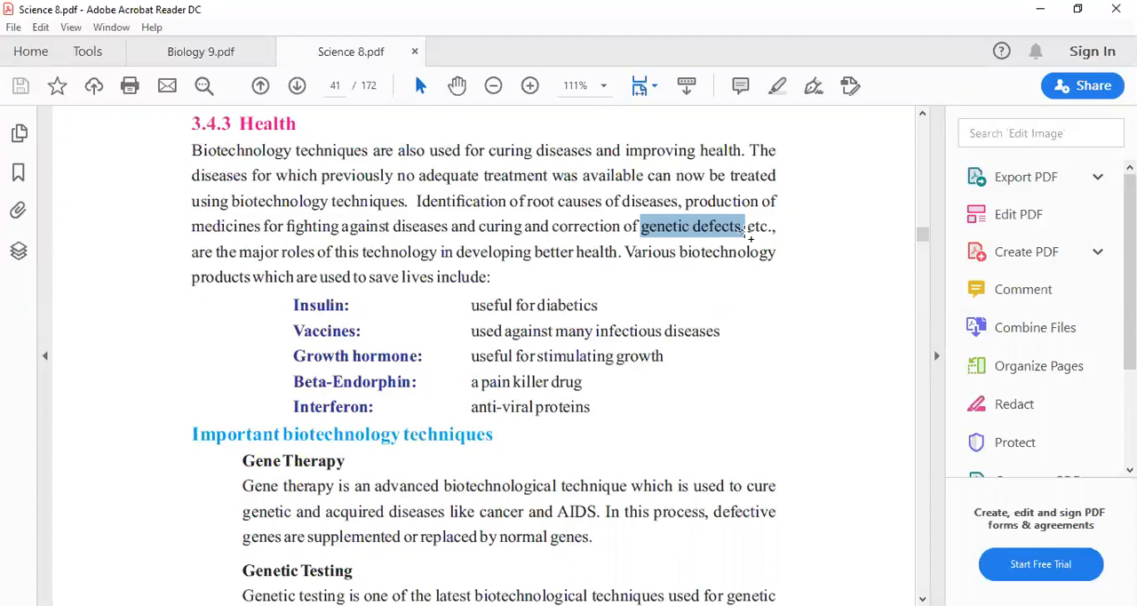
{"action": "left_click", "coordinate": [347, 251]}
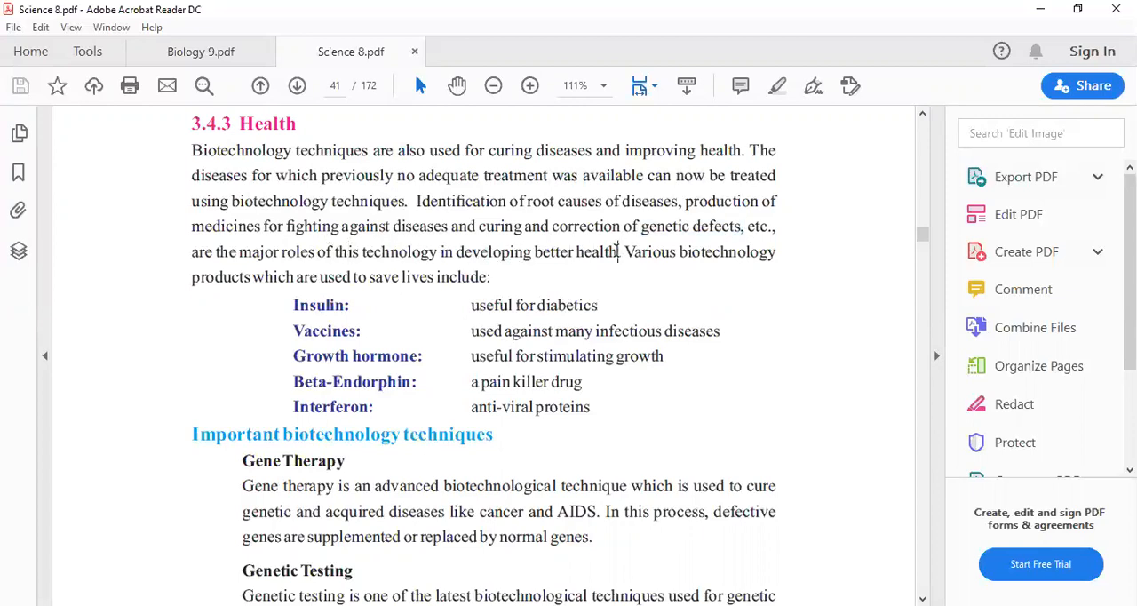
{"action": "left_click_drag", "start_coordinate": [620, 251], "coordinate": [547, 254]}
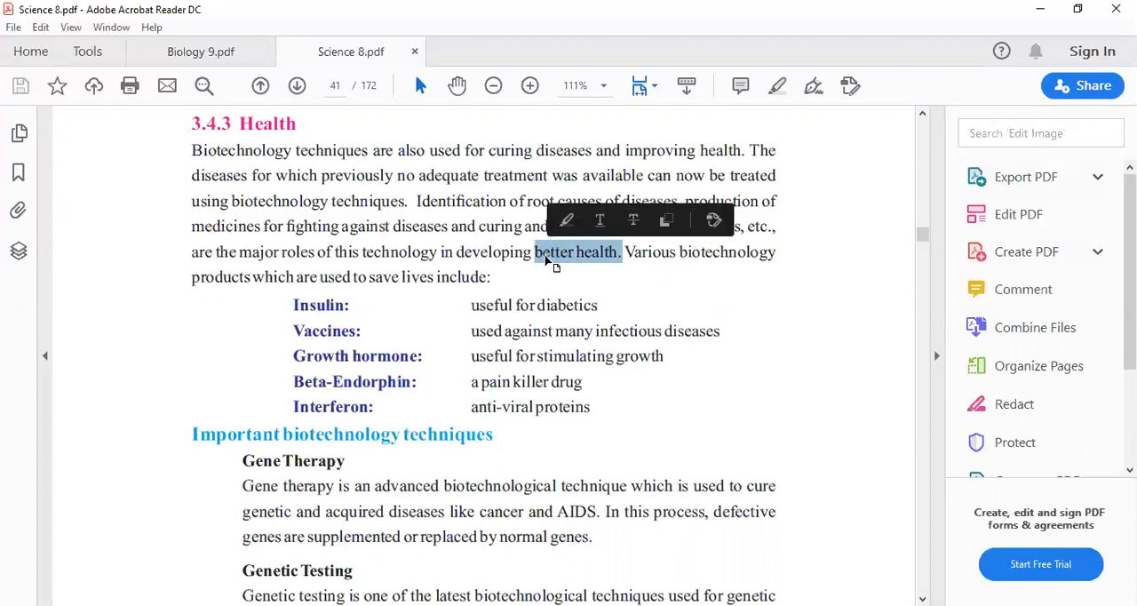
{"action": "left_click", "coordinate": [692, 274]}
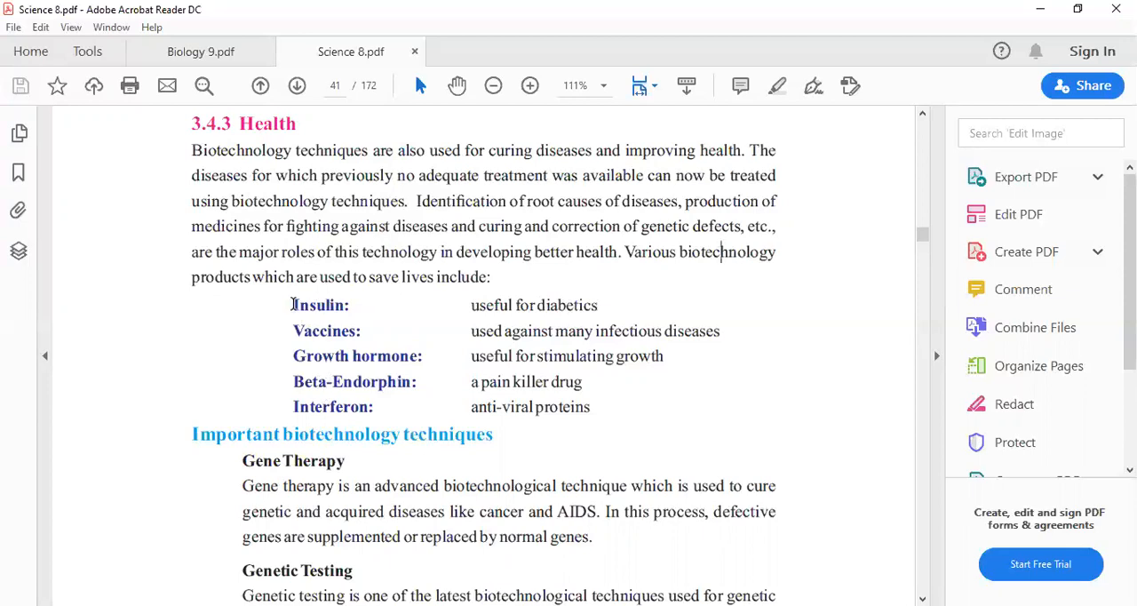
Select the product names Insulin, Vaccines, Growth hormone and Beta-Endorphin in turn.
{"action": "left_click_drag", "start_coordinate": [293, 304], "coordinate": [359, 305]}
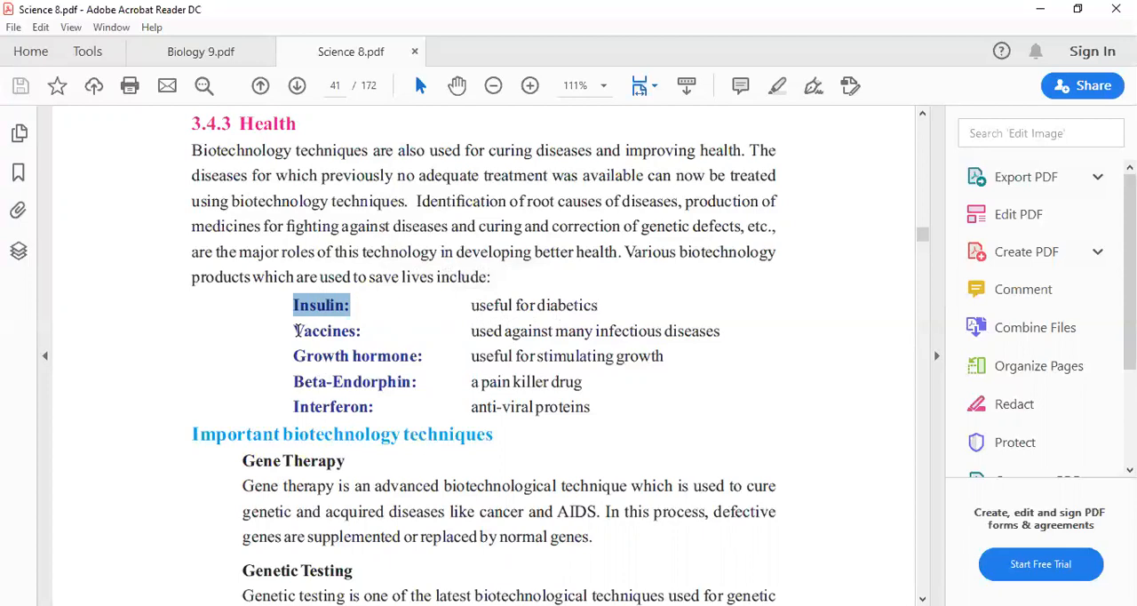
{"action": "left_click_drag", "start_coordinate": [293, 330], "coordinate": [358, 331]}
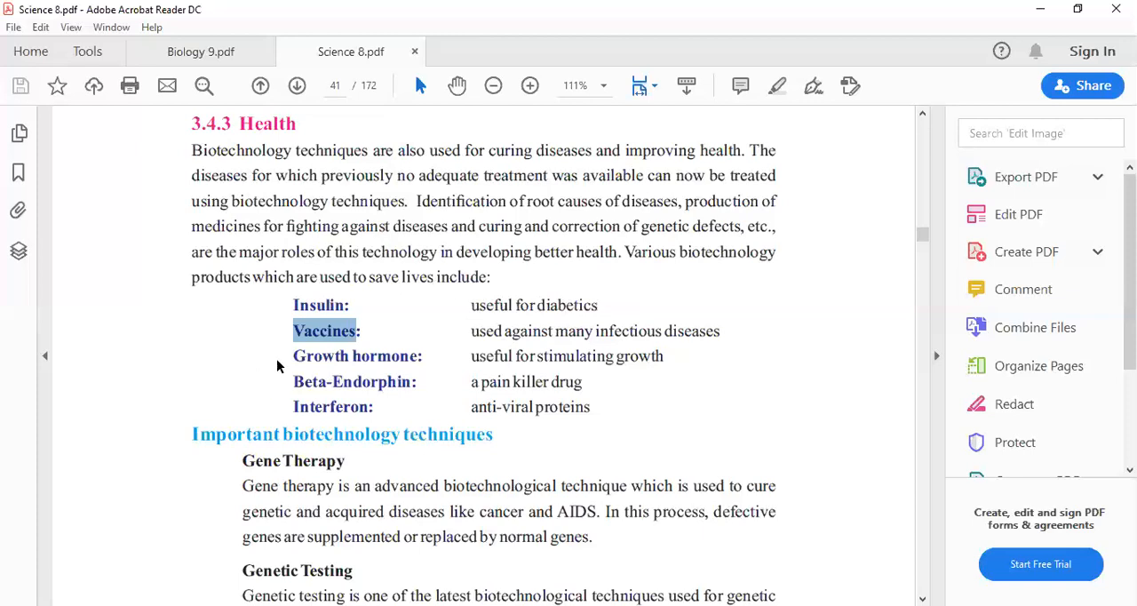
{"action": "left_click_drag", "start_coordinate": [294, 355], "coordinate": [419, 356]}
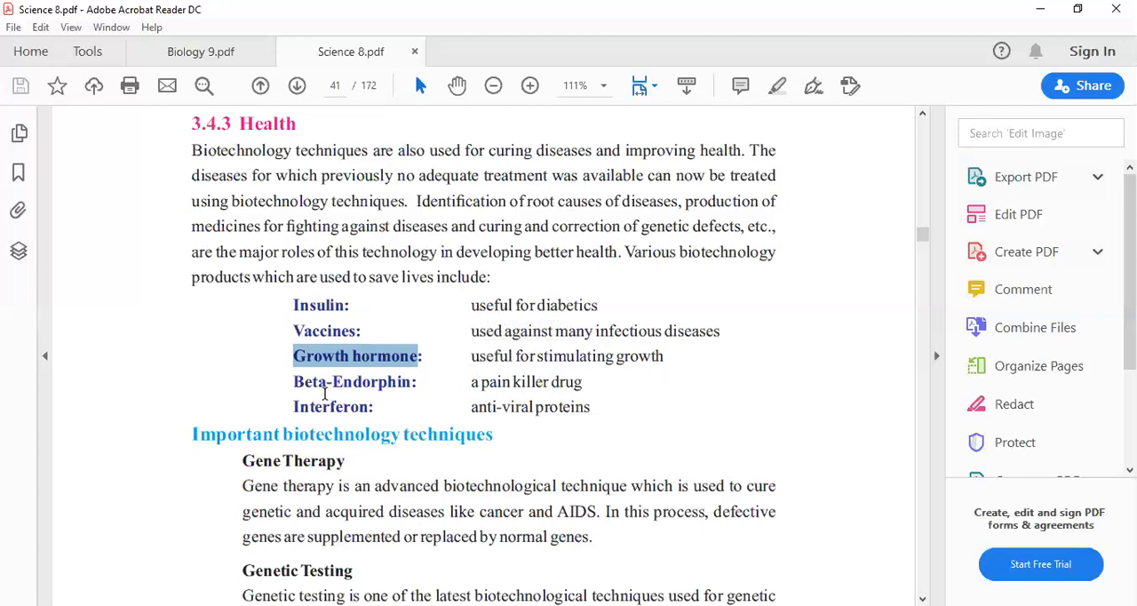
{"action": "left_click_drag", "start_coordinate": [295, 380], "coordinate": [408, 382]}
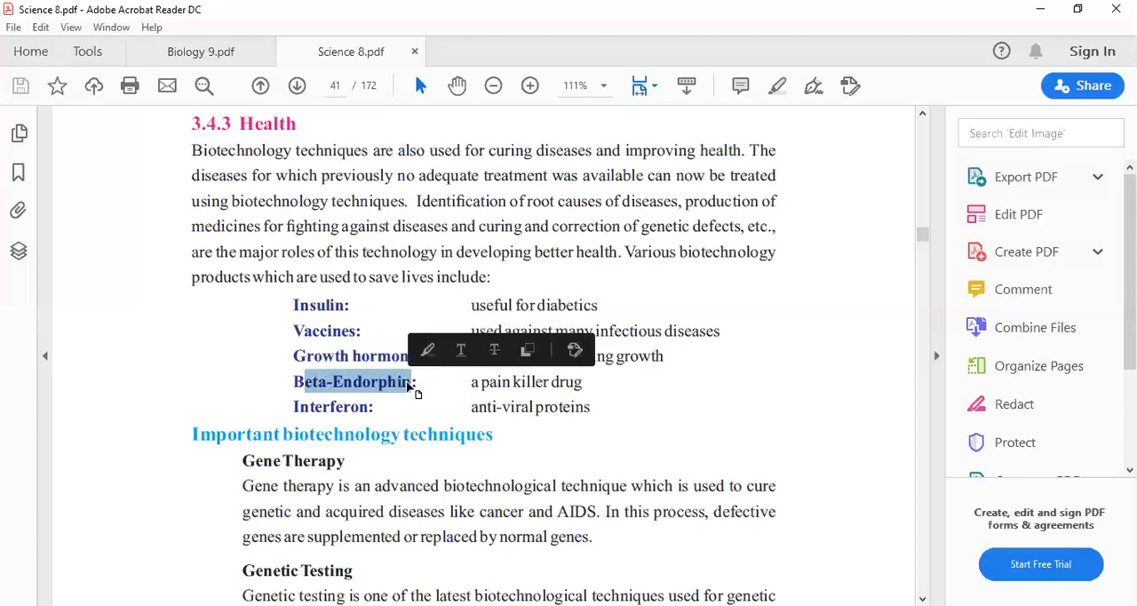
{"action": "left_click", "coordinate": [276, 374]}
{"action": "left_click_drag", "start_coordinate": [294, 381], "coordinate": [414, 391]}
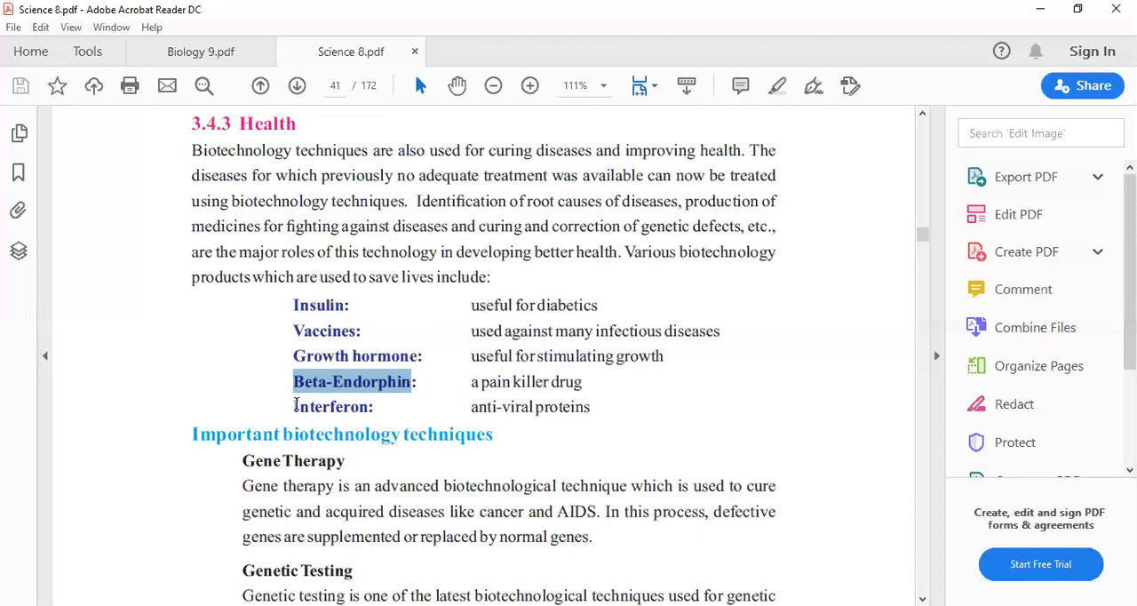
Select 'Interferon', then the heading 'Important biotechnology techniques'.
{"action": "left_click_drag", "start_coordinate": [296, 404], "coordinate": [364, 407]}
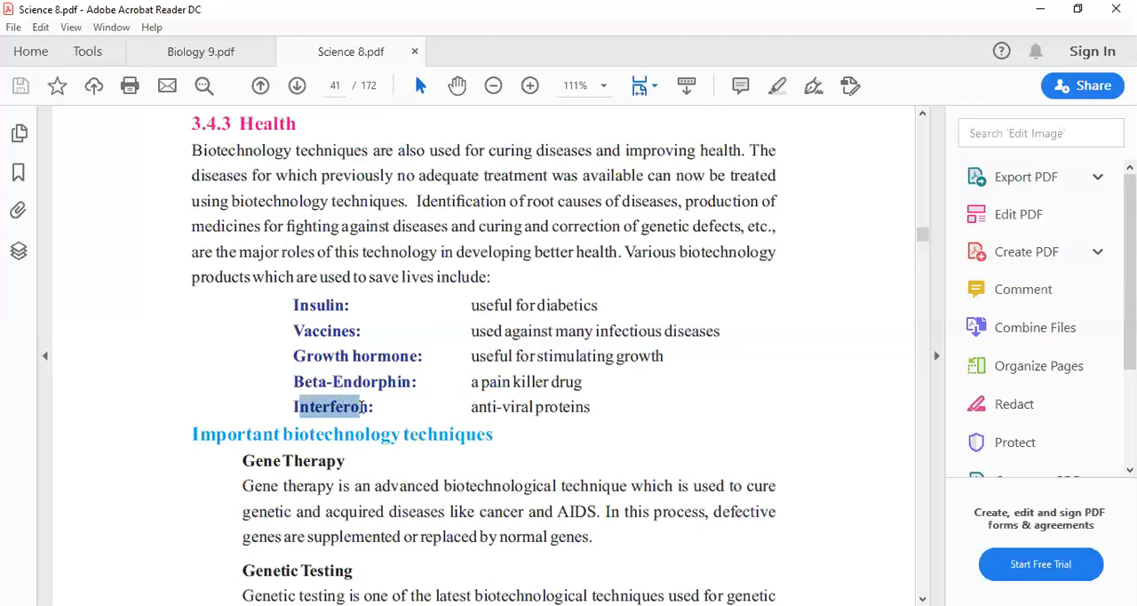
{"action": "left_click", "coordinate": [276, 406]}
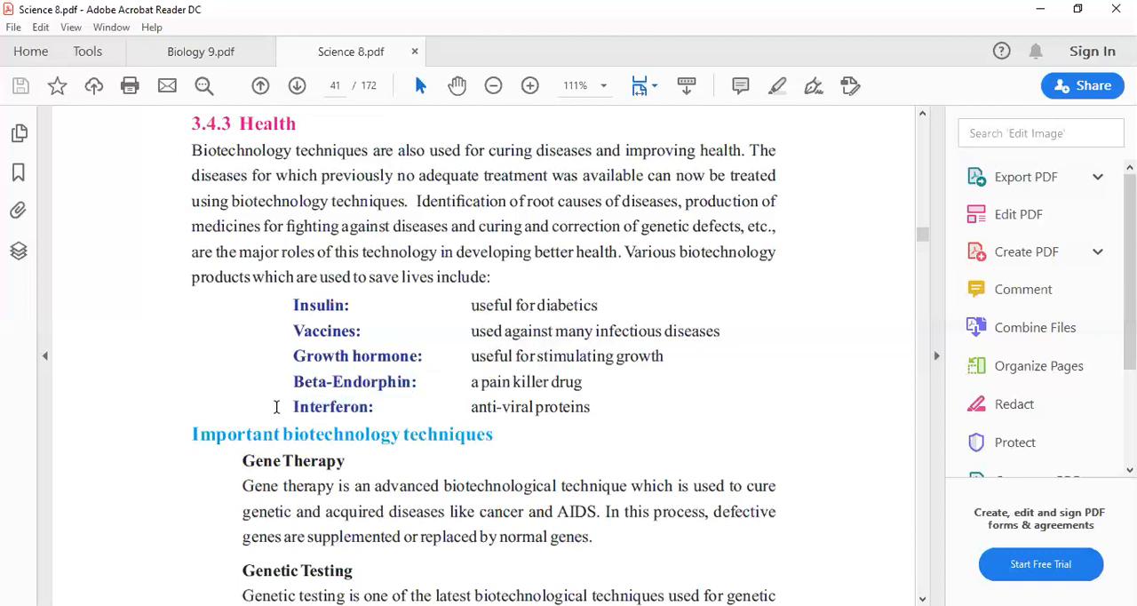
{"action": "left_click_drag", "start_coordinate": [294, 406], "coordinate": [370, 410]}
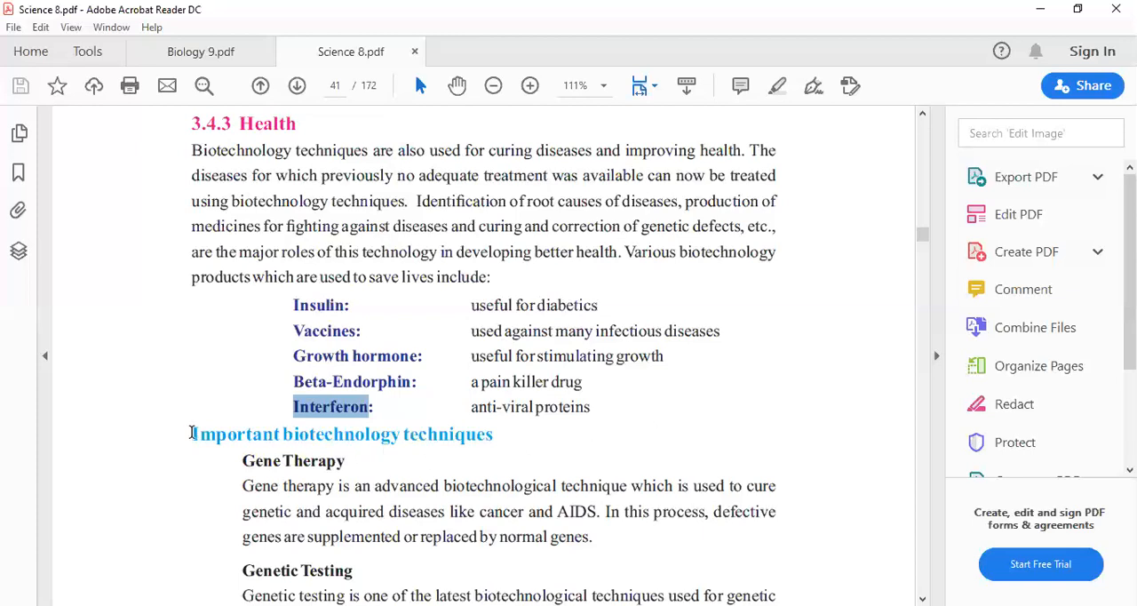
{"action": "left_click_drag", "start_coordinate": [192, 432], "coordinate": [493, 435]}
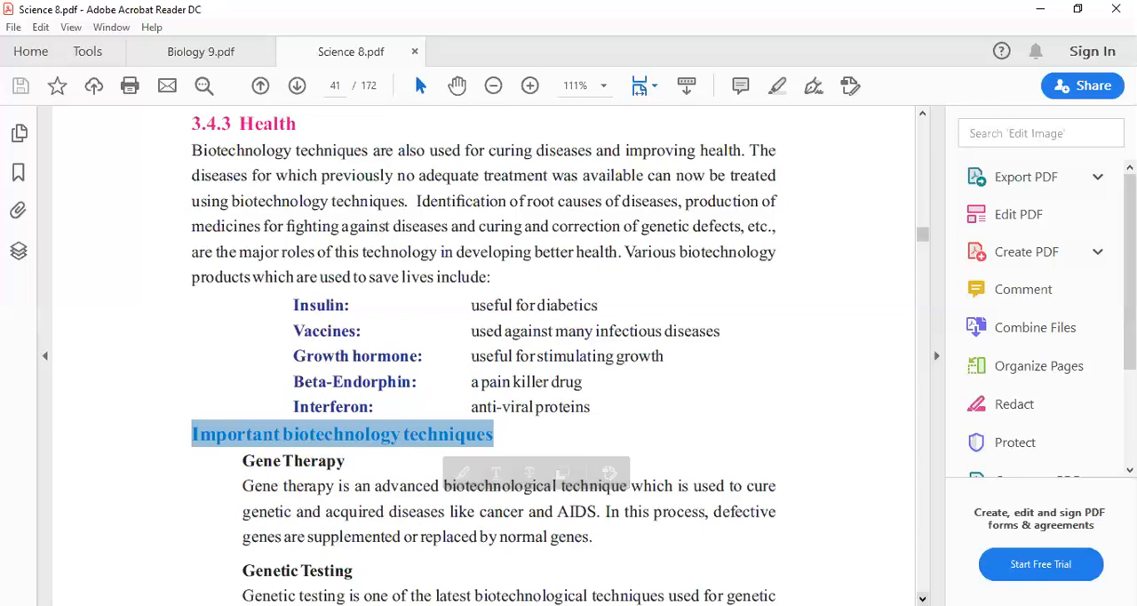
{"action": "scroll", "coordinate": [484, 355], "scroll_direction": "down", "scroll_amount": 6}
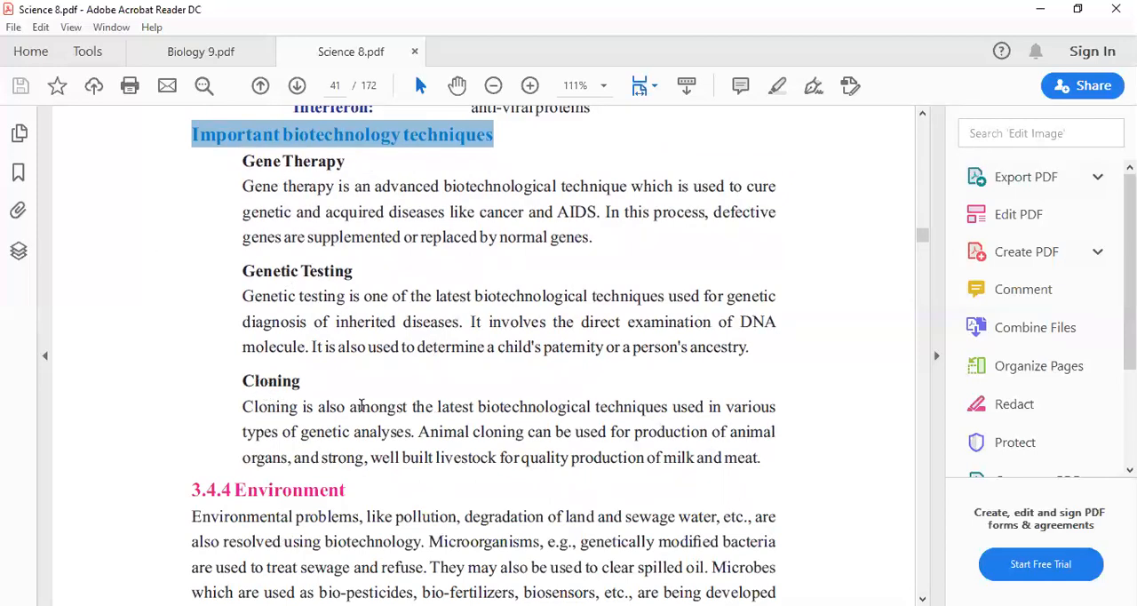
Select the subheading 'Gene Therapy', then the word 'AIDS' in its paragraph.
{"action": "left_click_drag", "start_coordinate": [346, 162], "coordinate": [269, 156]}
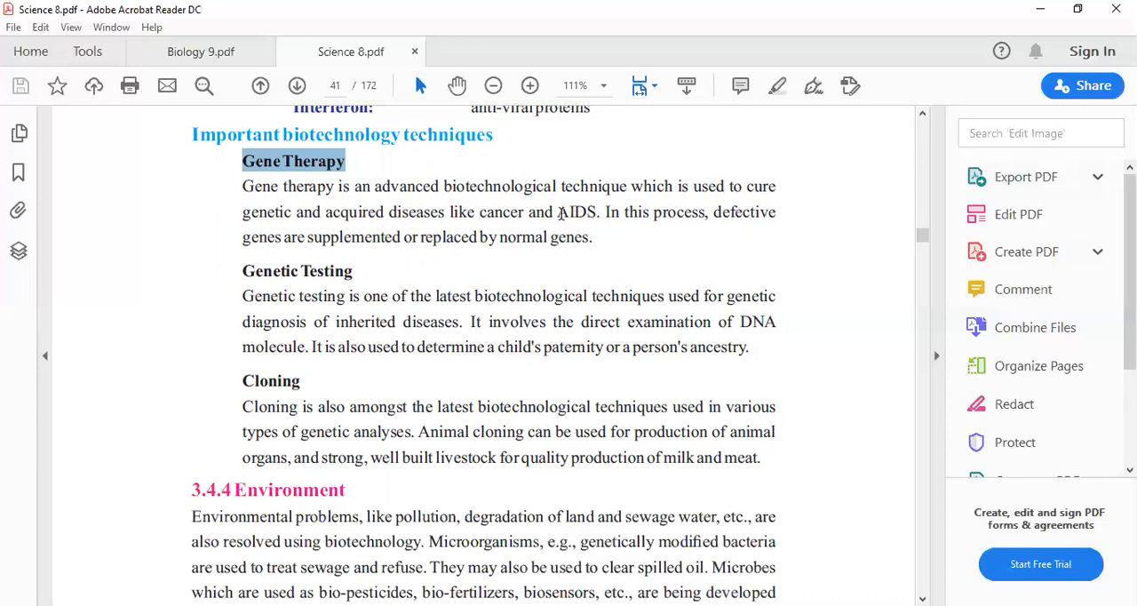
{"action": "left_click_drag", "start_coordinate": [558, 211], "coordinate": [597, 211]}
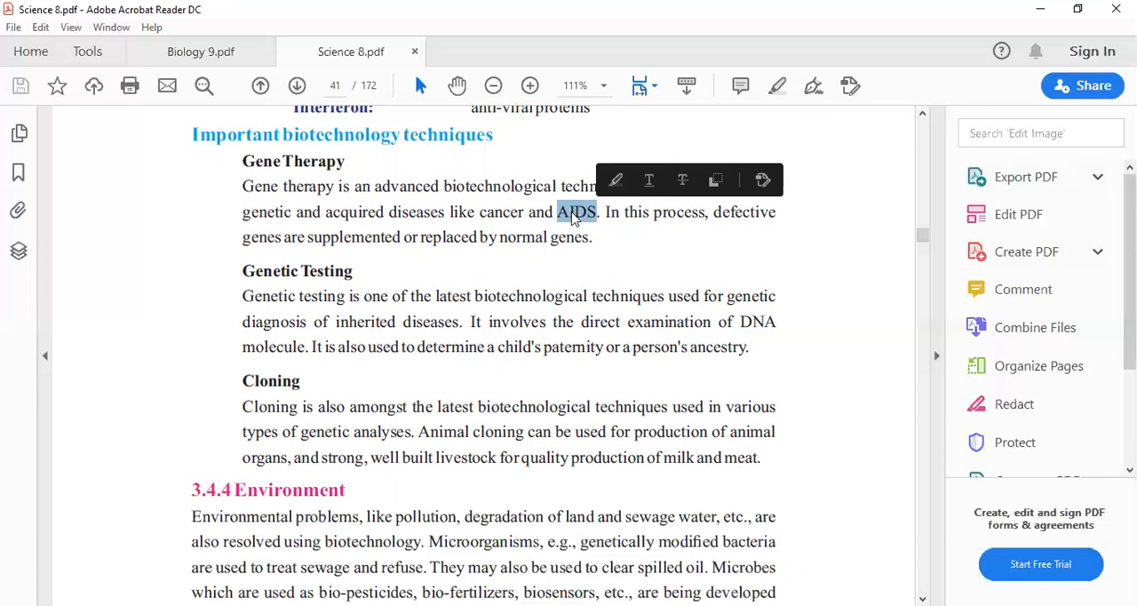
Highlight 'AIDS' and attach a sticky note to it.
{"action": "right_click", "coordinate": [573, 218]}
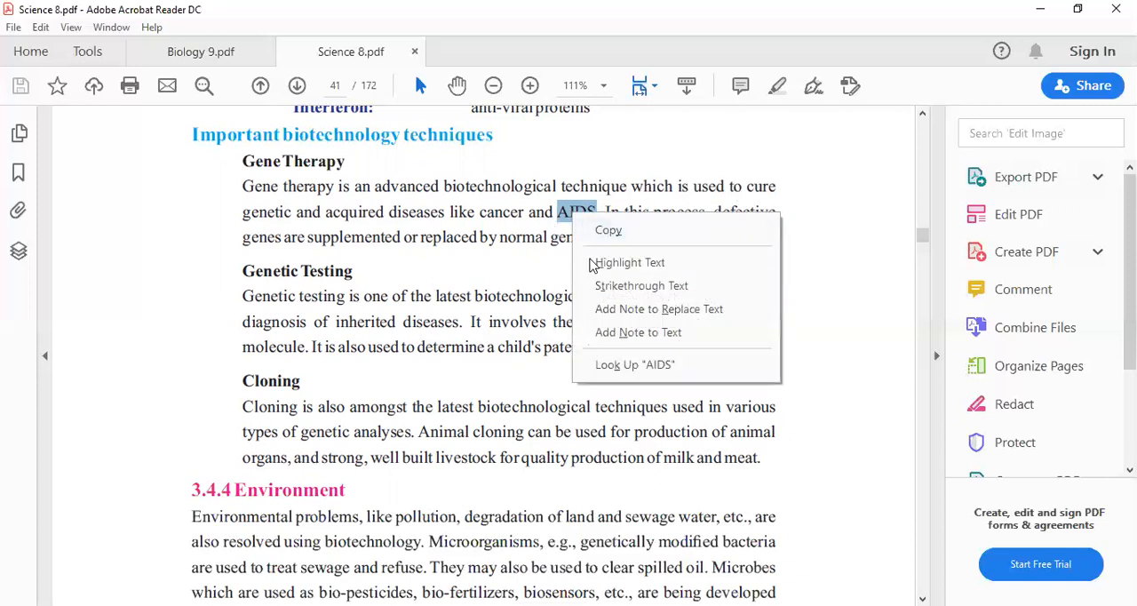
{"action": "left_click", "coordinate": [638, 331]}
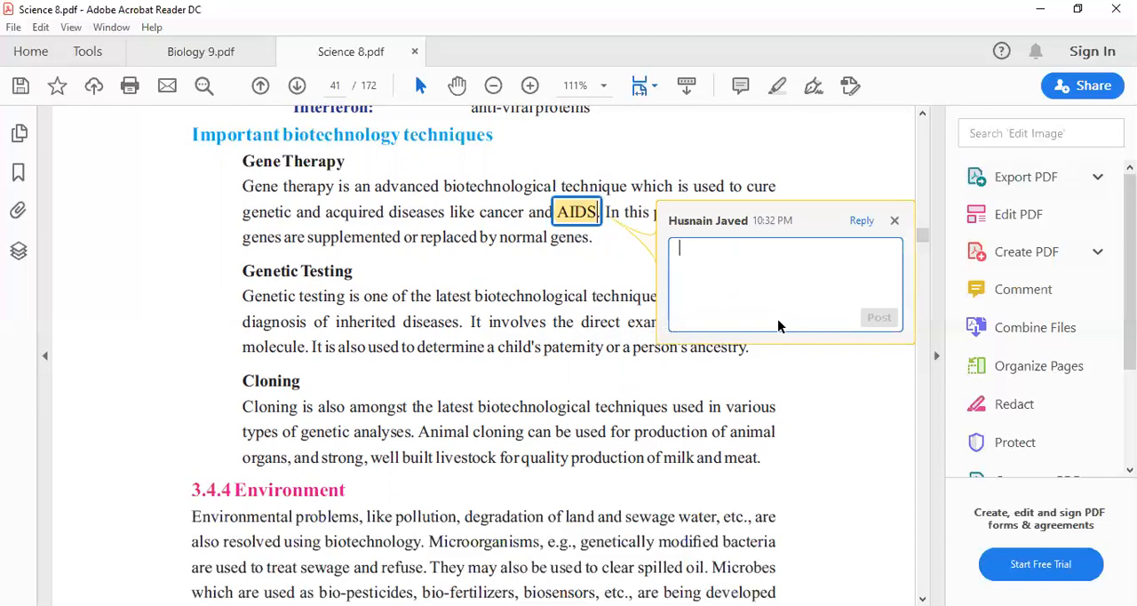
{"action": "type", "text": "Aqui"}
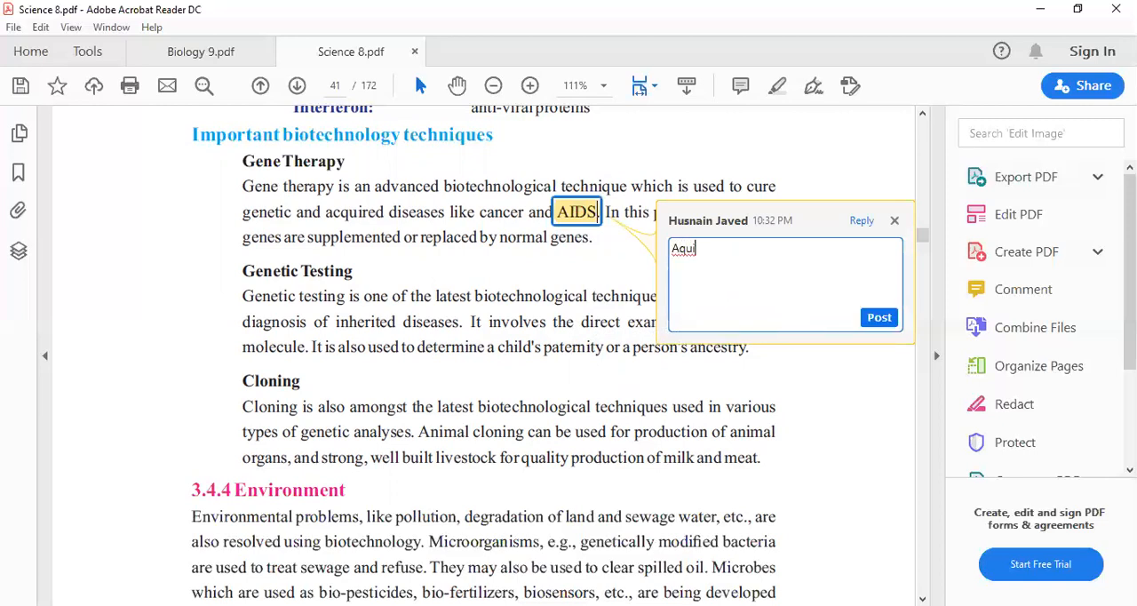
{"action": "type", "text": "red"}
Correct the note to 'Acquired Immune Deficiency Syndrome' via spelling suggestions and post it.
{"action": "right_click", "coordinate": [688, 253]}
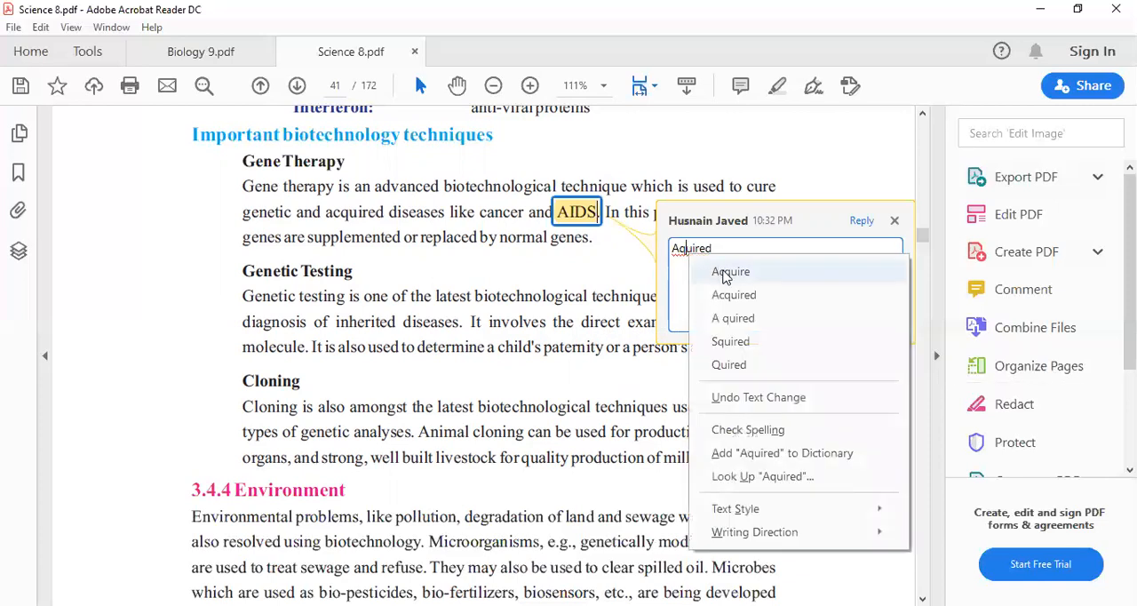
{"action": "left_click", "coordinate": [734, 295]}
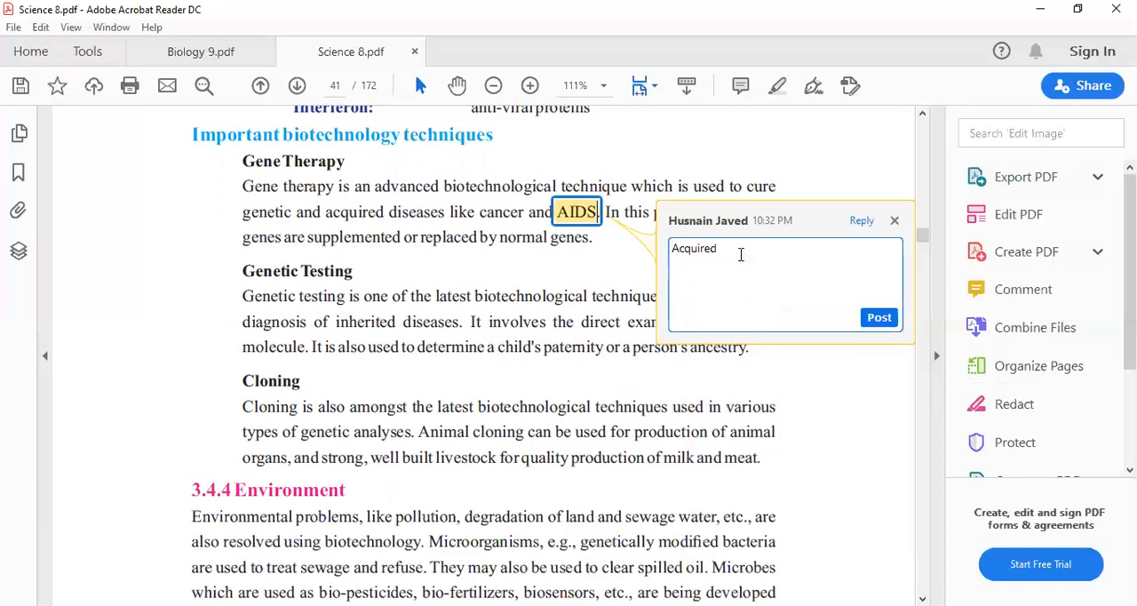
{"action": "type", "text": " Immu"}
{"action": "type", "text": "n"}
{"action": "type", "text": "o "}
{"action": "type", "text": "Def"}
{"action": "type", "text": "icien"}
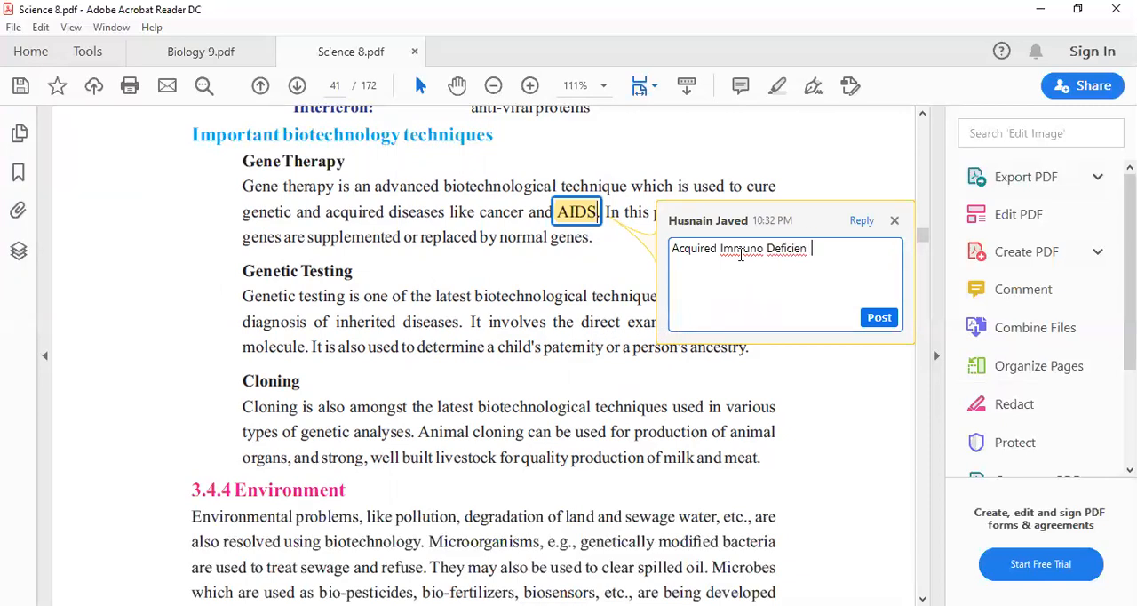
{"action": "type", "text": "cy S"}
{"action": "type", "text": "yndr"}
{"action": "type", "text": "ome"}
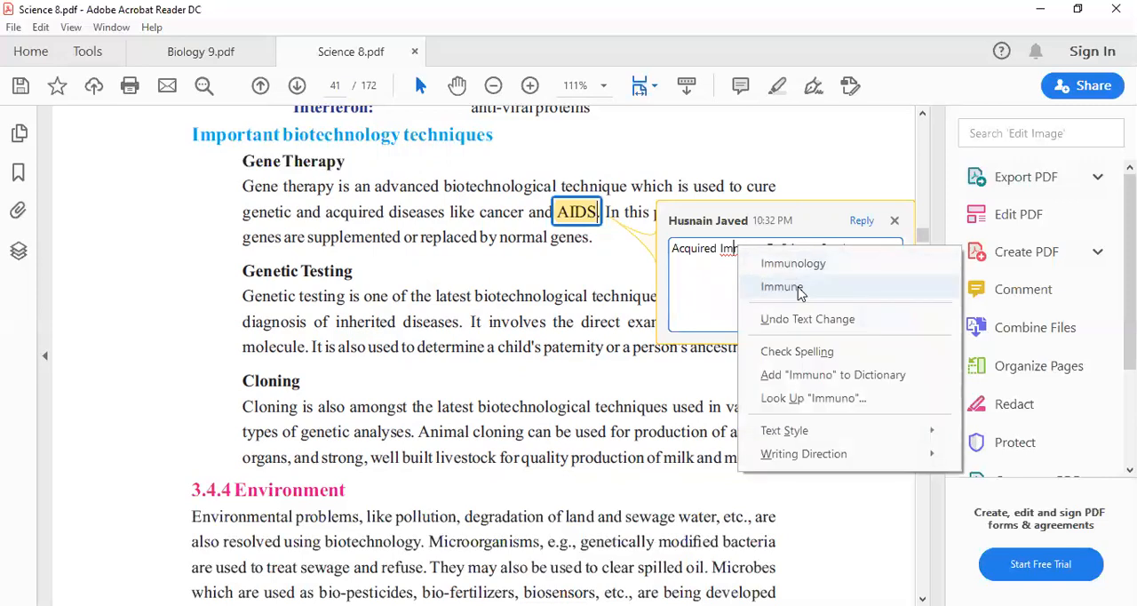
{"action": "left_click", "coordinate": [781, 285]}
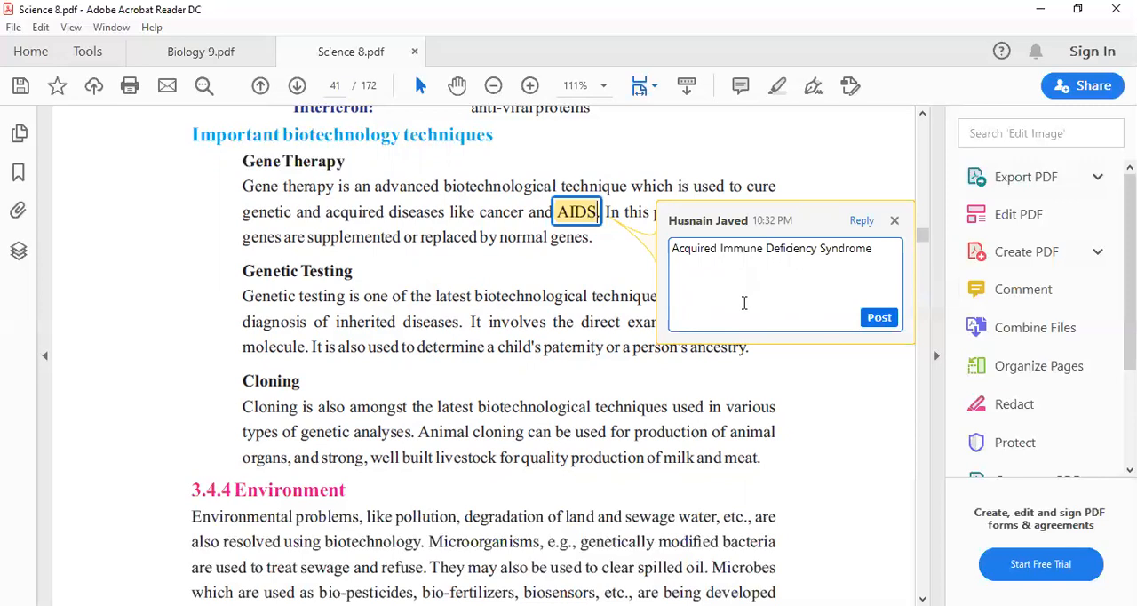
{"action": "left_click", "coordinate": [879, 317]}
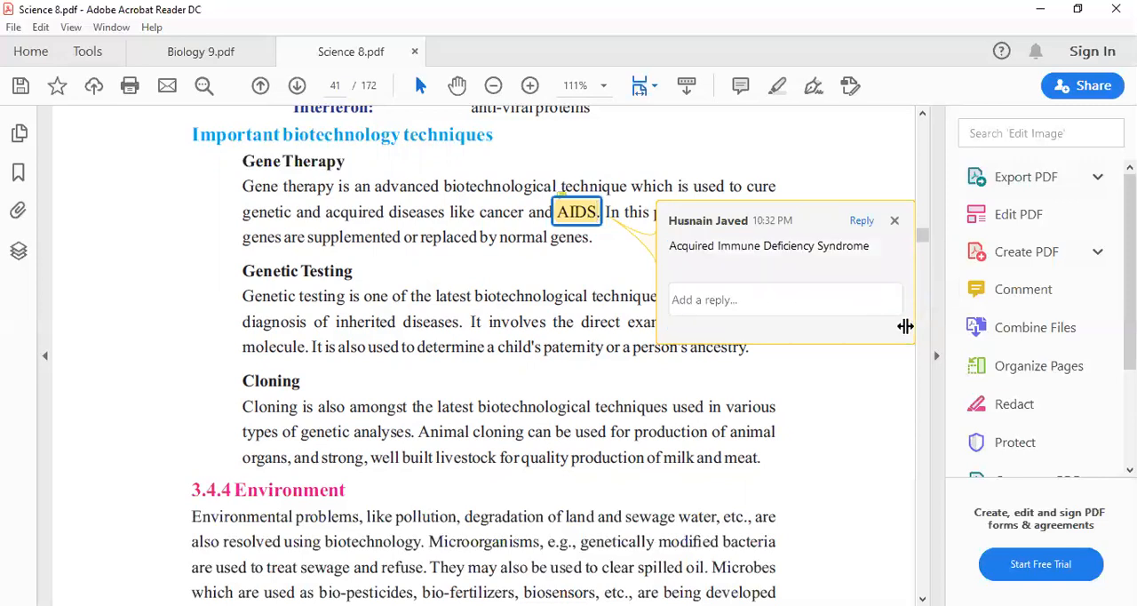
Close the AIDS note popup, leaving the highlight on page 41.
{"action": "left_click", "coordinate": [872, 369]}
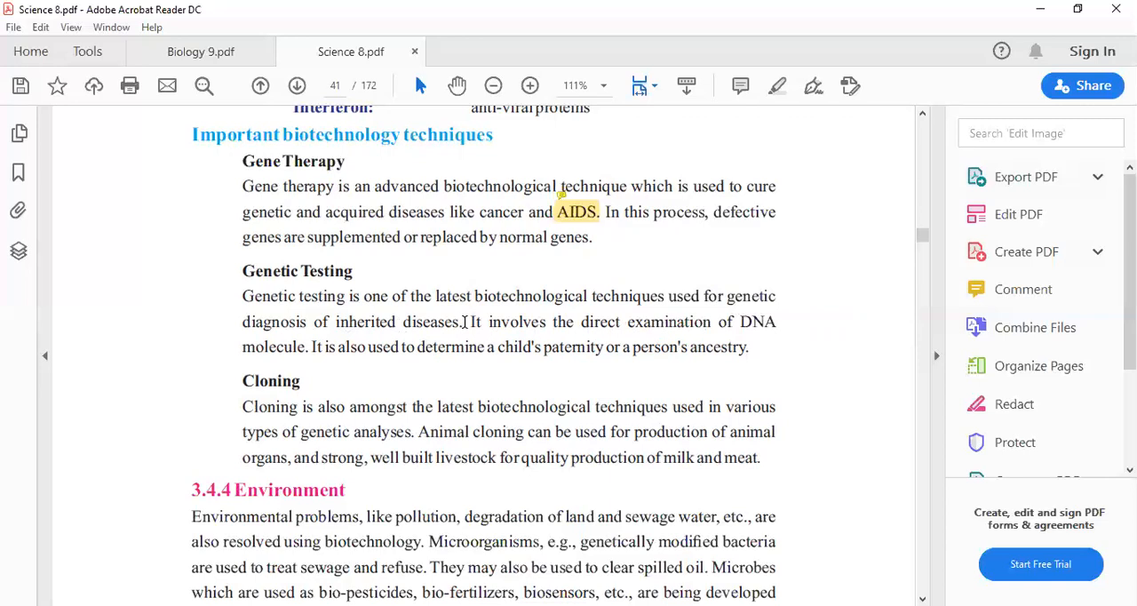
{"action": "mouse_move", "coordinate": [470, 321]}
{"action": "left_mouse_down"}
{"action": "mouse_move", "coordinate": [447, 348]}
{"action": "mouse_move", "coordinate": [306, 355]}
{"action": "left_mouse_up"}
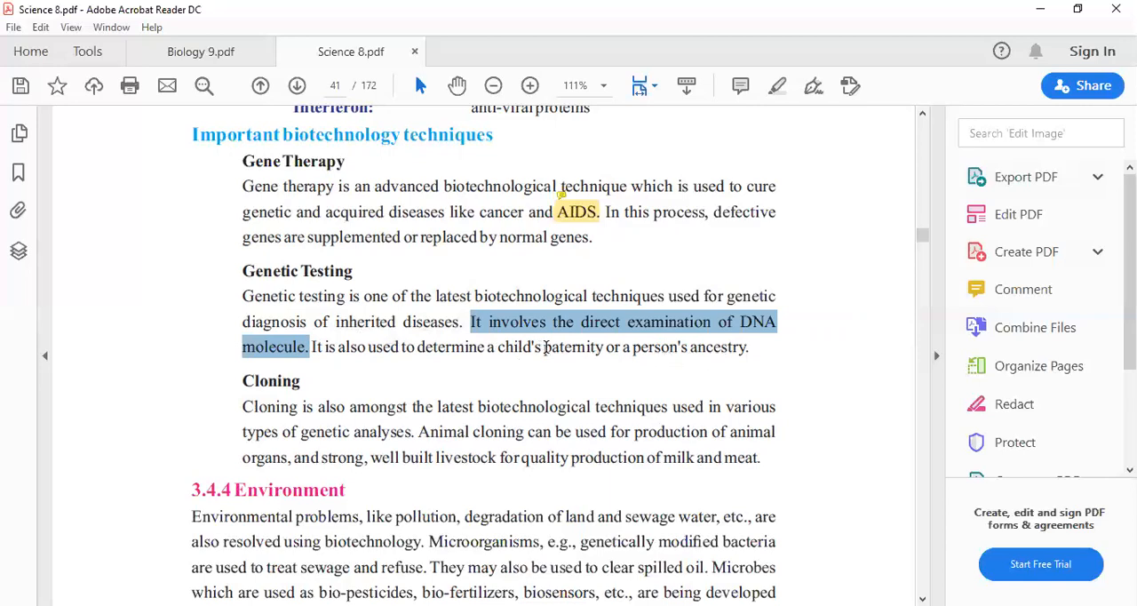
{"action": "left_click_drag", "start_coordinate": [544, 346], "coordinate": [604, 346]}
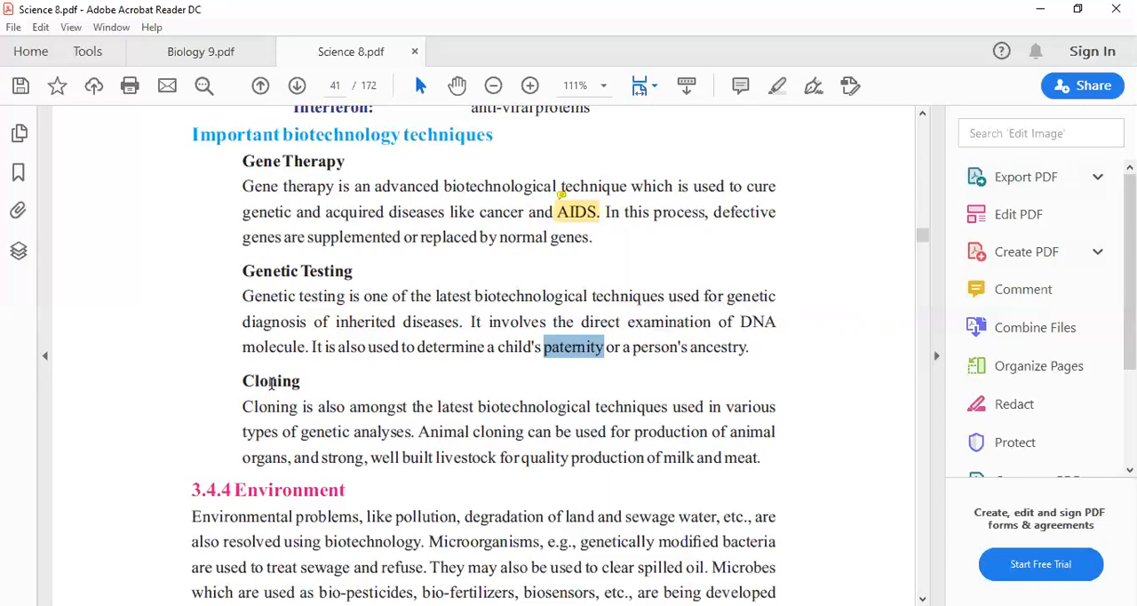
{"action": "left_click", "coordinate": [270, 382]}
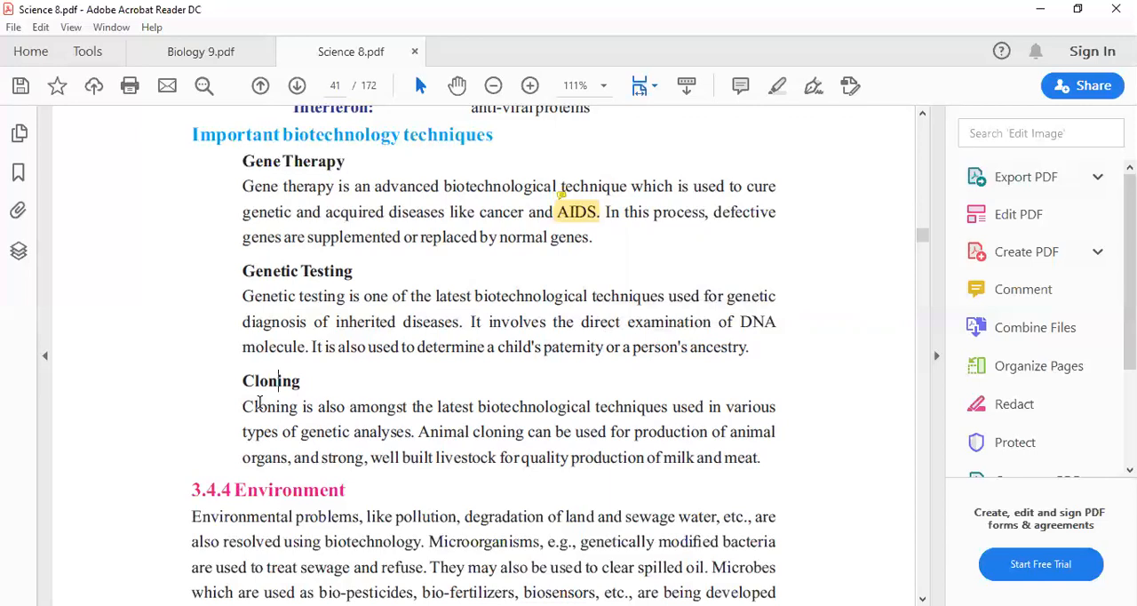
Select the opening Cloning sentence, then the word 'livestock'.
{"action": "mouse_move", "coordinate": [242, 406]}
{"action": "left_mouse_down"}
{"action": "mouse_move", "coordinate": [625, 404]}
{"action": "mouse_move", "coordinate": [409, 434]}
{"action": "left_mouse_up"}
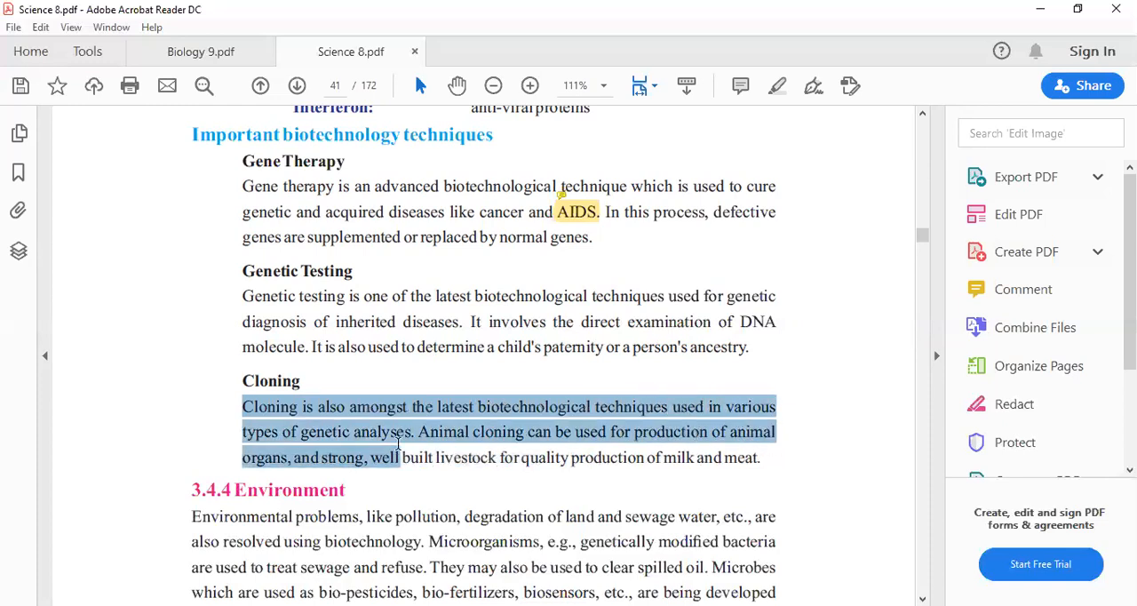
{"action": "left_click_drag", "start_coordinate": [408, 434], "coordinate": [414, 434]}
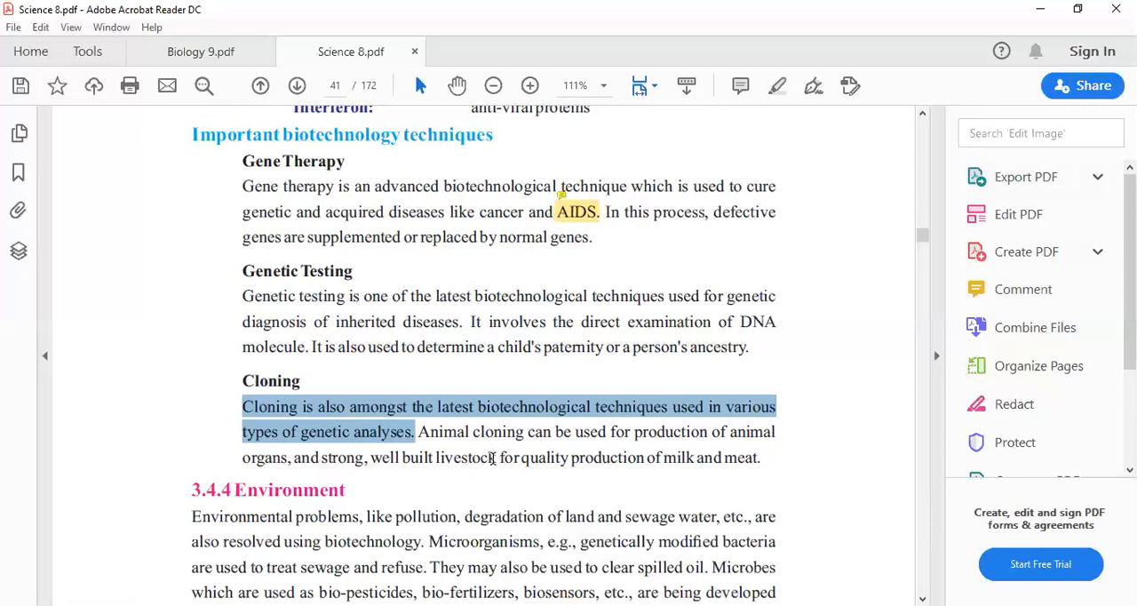
{"action": "left_click_drag", "start_coordinate": [496, 457], "coordinate": [437, 458]}
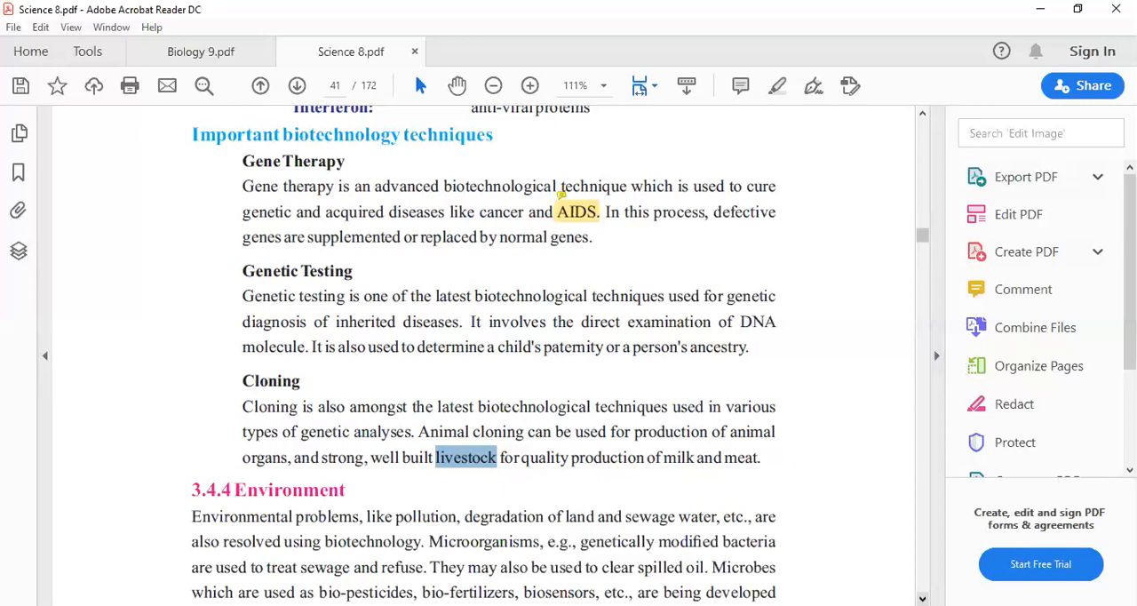
{"action": "scroll", "coordinate": [483, 355], "scroll_direction": "down", "scroll_amount": 3}
{"action": "scroll", "coordinate": [483, 355], "scroll_direction": "down", "scroll_amount": 3}
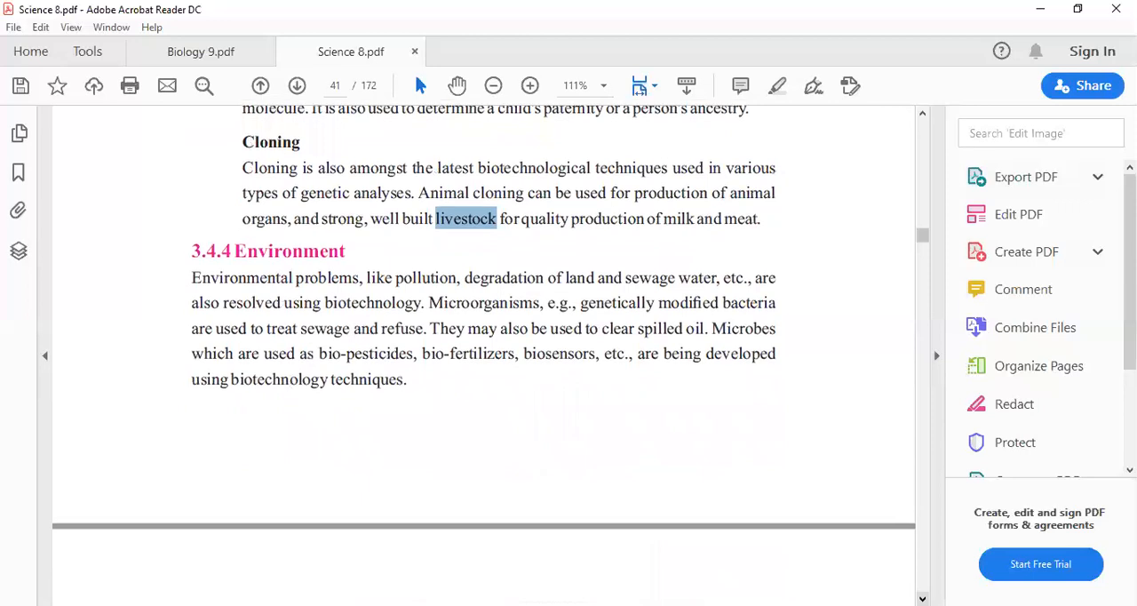
{"action": "scroll", "coordinate": [483, 355], "scroll_direction": "down", "scroll_amount": 1}
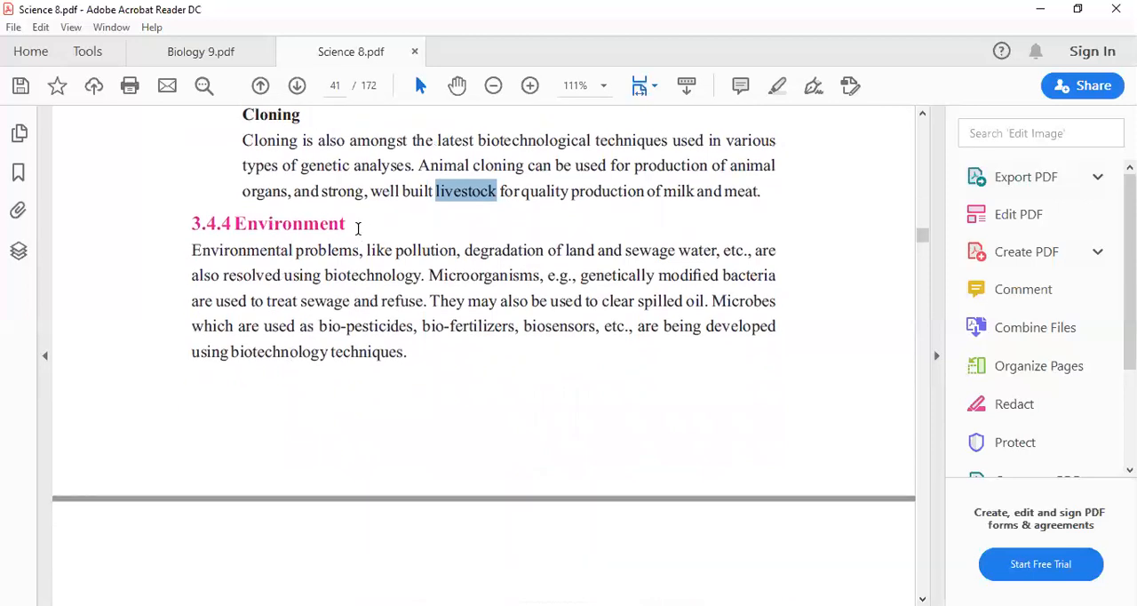
Select the 'Environment' heading, then 'treat sewage and refuse' and 'spilled oil'.
{"action": "left_click_drag", "start_coordinate": [347, 223], "coordinate": [235, 223]}
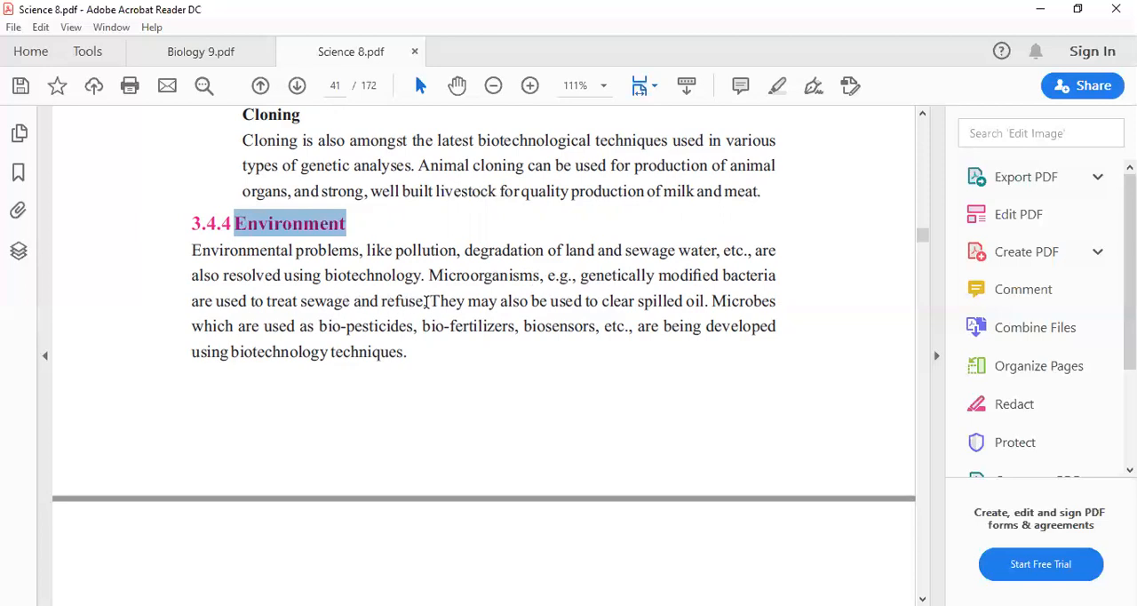
{"action": "left_click_drag", "start_coordinate": [427, 301], "coordinate": [267, 302]}
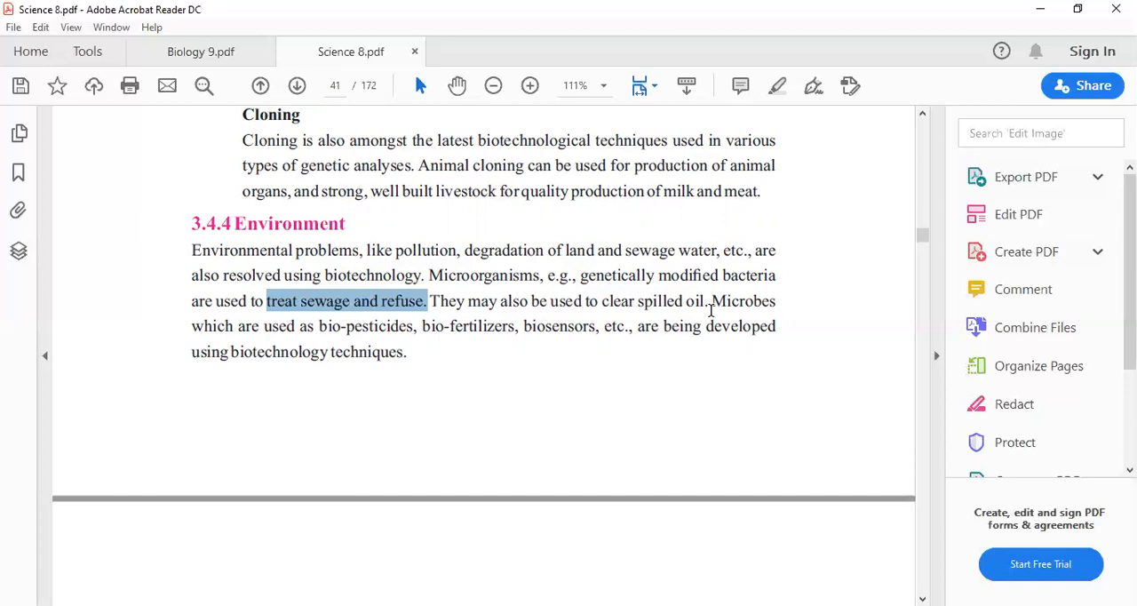
{"action": "left_click_drag", "start_coordinate": [708, 301], "coordinate": [637, 301]}
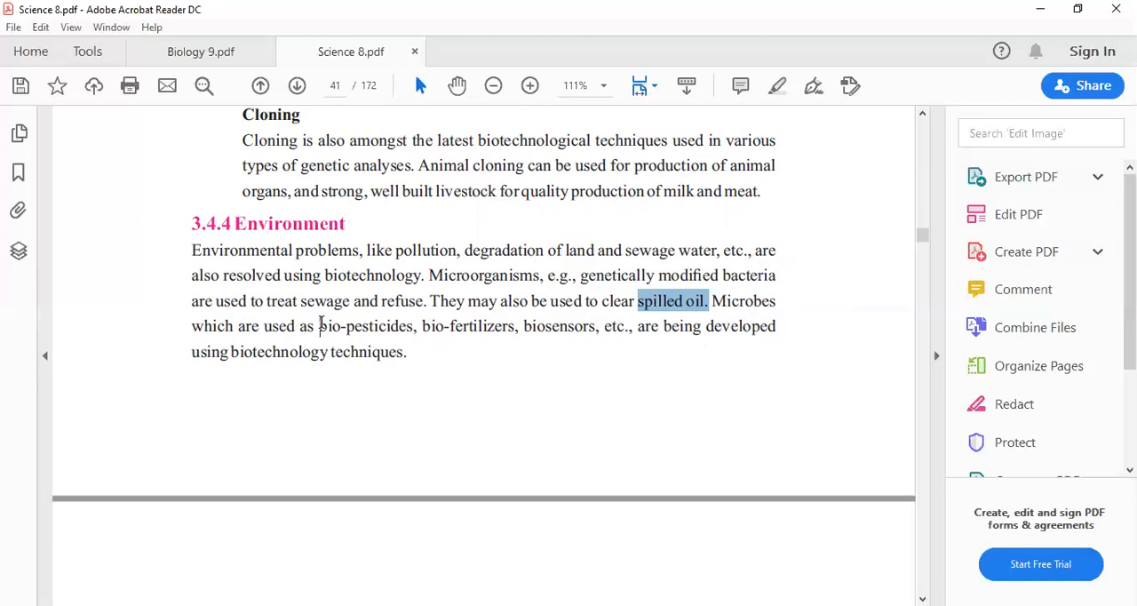
Select 'bio-pesticides, bio-fertilizers, biosensors' in the Environment paragraph.
{"action": "left_click_drag", "start_coordinate": [320, 325], "coordinate": [593, 328]}
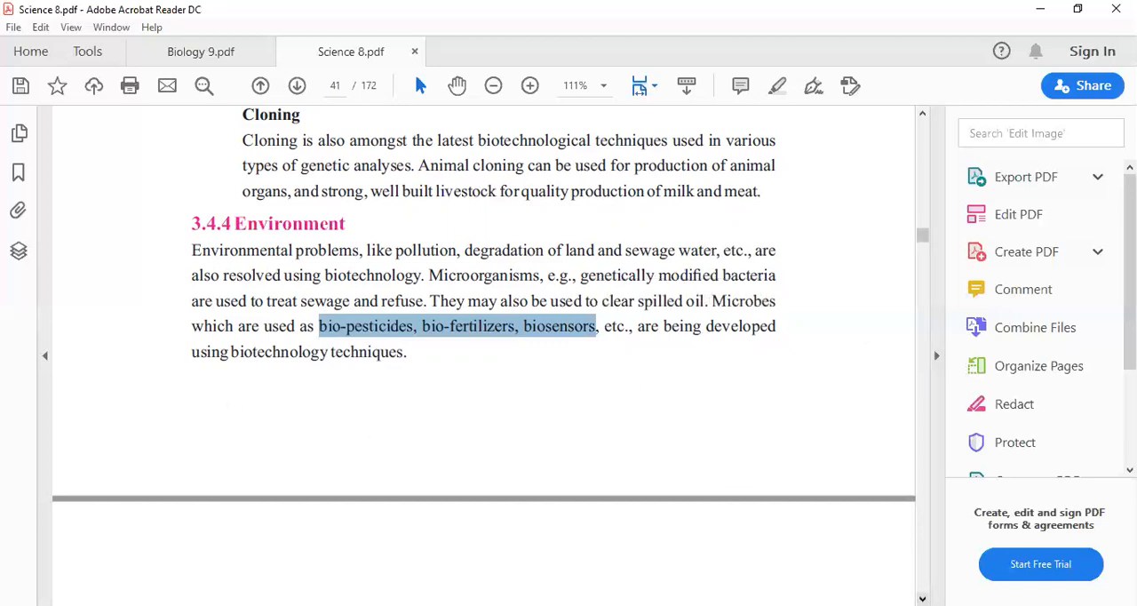
{"action": "scroll", "coordinate": [484, 355], "scroll_direction": "down", "scroll_amount": 3}
{"action": "scroll", "coordinate": [484, 355], "scroll_direction": "down", "scroll_amount": 3}
{"action": "scroll", "coordinate": [484, 355], "scroll_direction": "down", "scroll_amount": 3}
{"action": "scroll", "coordinate": [484, 356], "scroll_direction": "down", "scroll_amount": 3}
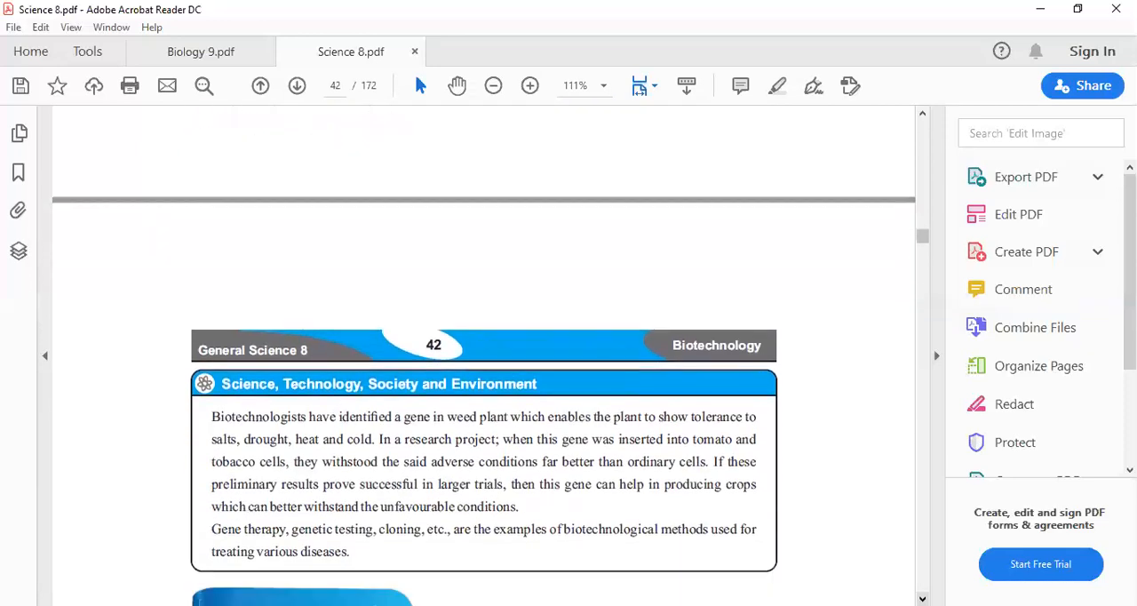
{"action": "scroll", "coordinate": [484, 356], "scroll_direction": "down", "scroll_amount": 2}
{"action": "scroll", "coordinate": [484, 355], "scroll_direction": "down", "scroll_amount": 2}
{"action": "scroll", "coordinate": [484, 355], "scroll_direction": "down", "scroll_amount": 2}
{"action": "scroll", "coordinate": [484, 355], "scroll_direction": "down", "scroll_amount": 2}
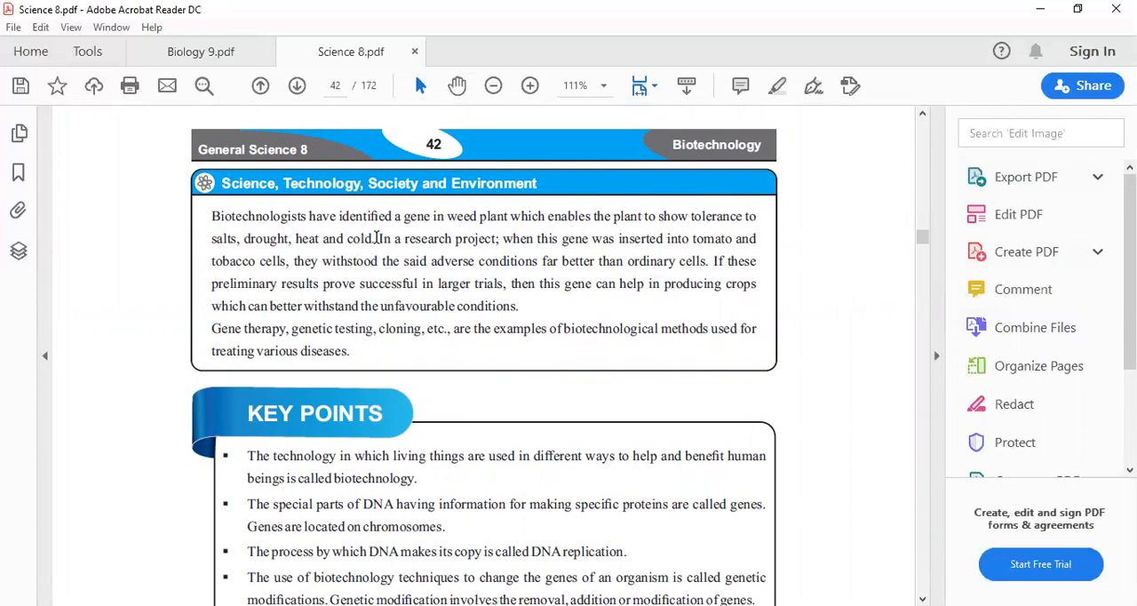
Select 'salts, drought, heat and cold.' on page 42, then the word 'tomato'.
{"action": "left_click_drag", "start_coordinate": [376, 238], "coordinate": [210, 241]}
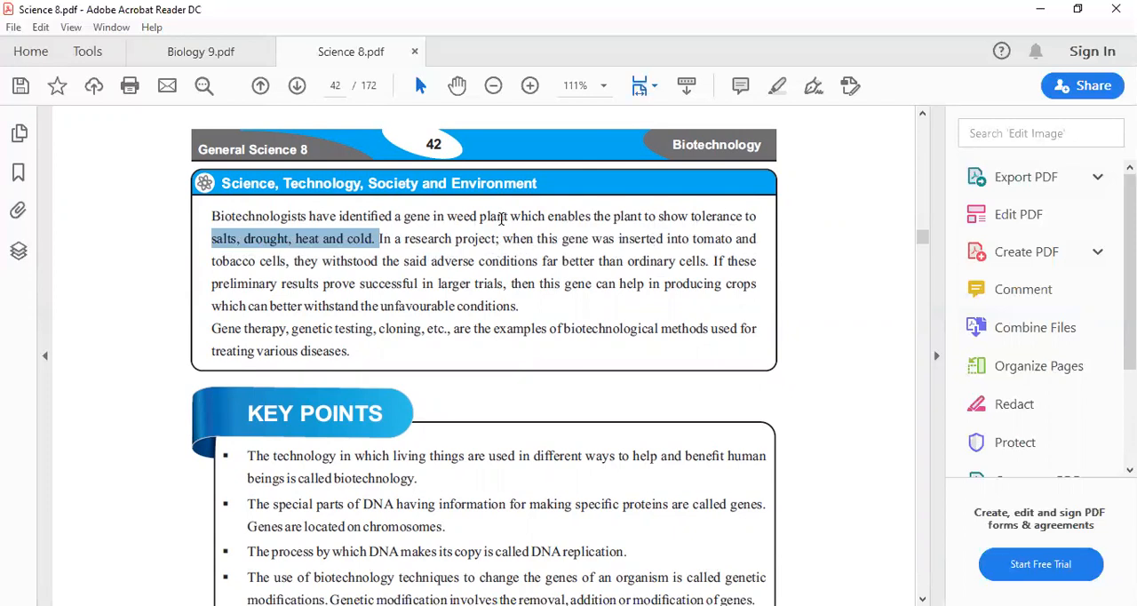
{"action": "double_click", "coordinate": [712, 238]}
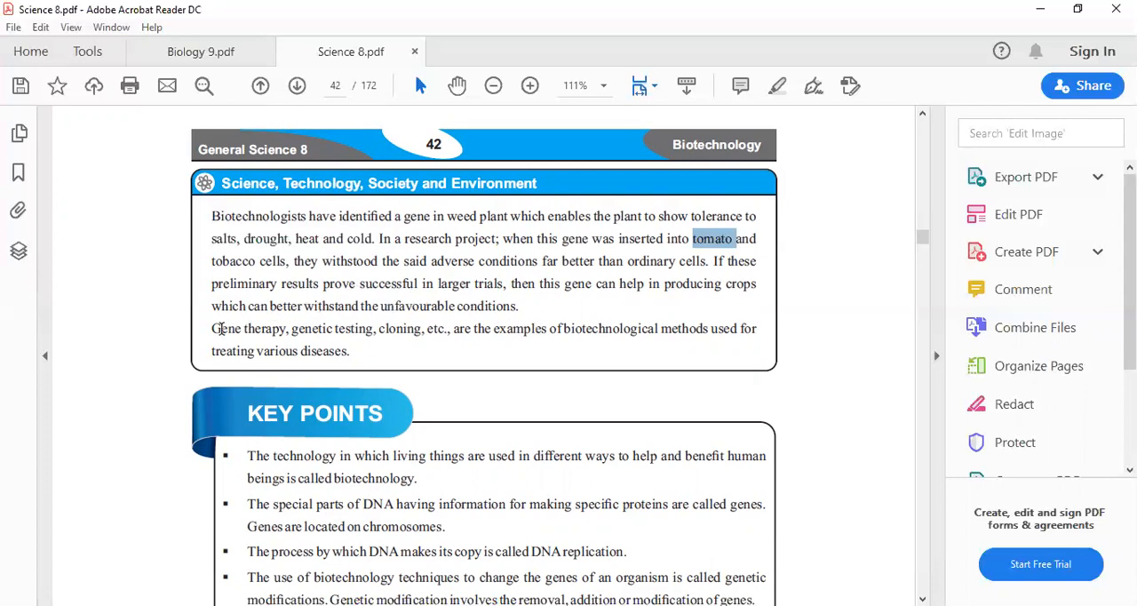
Select 'Gene therapy, genetic testing, cloning, etc.' then clear the selection.
{"action": "left_click_drag", "start_coordinate": [212, 327], "coordinate": [444, 335]}
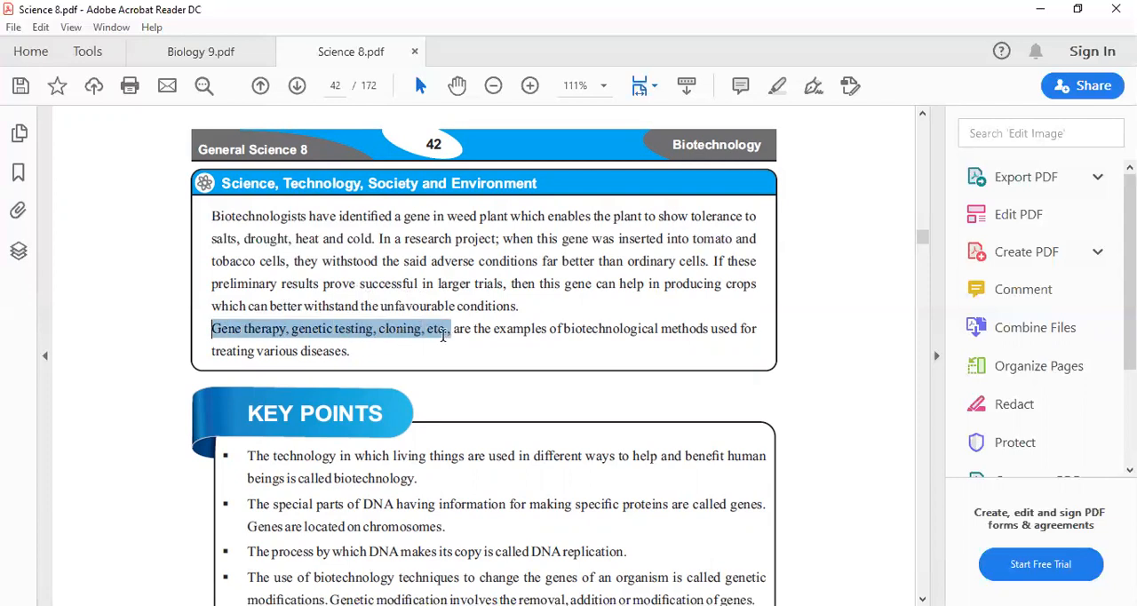
{"action": "left_click_drag", "start_coordinate": [444, 335], "coordinate": [449, 335]}
{"action": "left_click", "coordinate": [450, 350]}
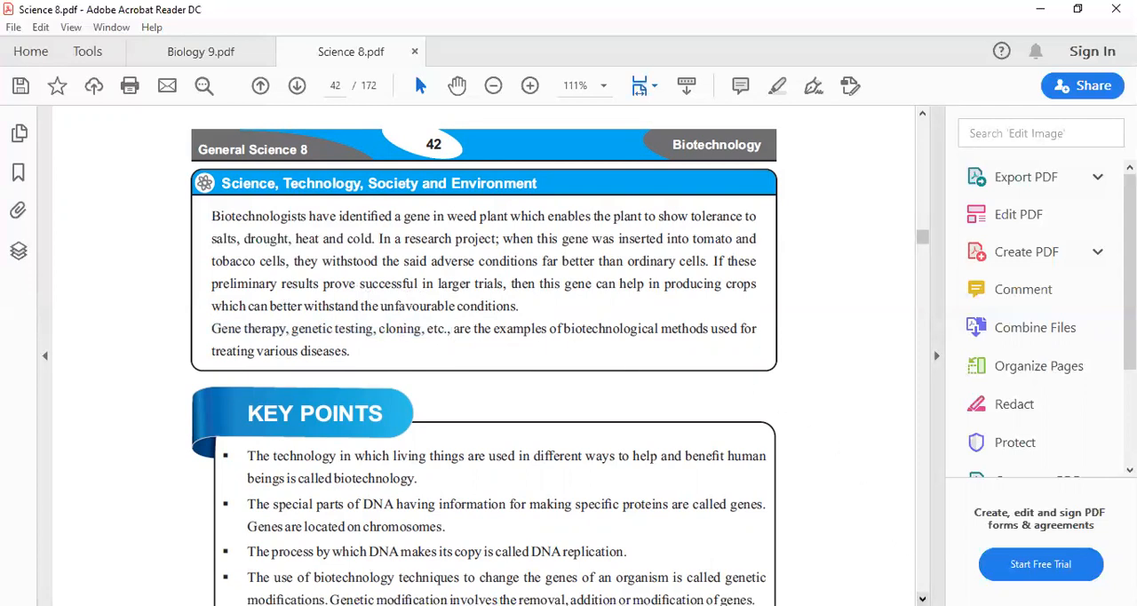
{"action": "scroll", "coordinate": [568, 355], "scroll_direction": "down", "scroll_amount": 5}
{"action": "scroll", "coordinate": [568, 355], "scroll_direction": "down", "scroll_amount": 2}
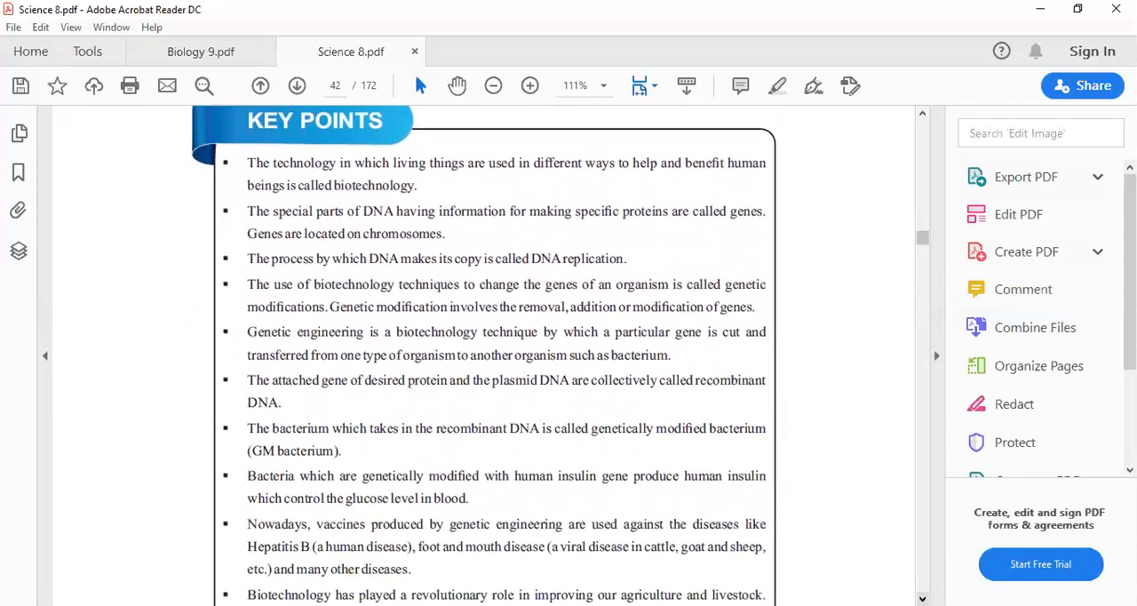
{"action": "scroll", "coordinate": [568, 356], "scroll_direction": "down", "scroll_amount": 2}
{"action": "scroll", "coordinate": [568, 355], "scroll_direction": "down", "scroll_amount": 2}
{"action": "scroll", "coordinate": [568, 355], "scroll_direction": "down", "scroll_amount": 2}
{"action": "scroll", "coordinate": [569, 356], "scroll_direction": "down", "scroll_amount": 2}
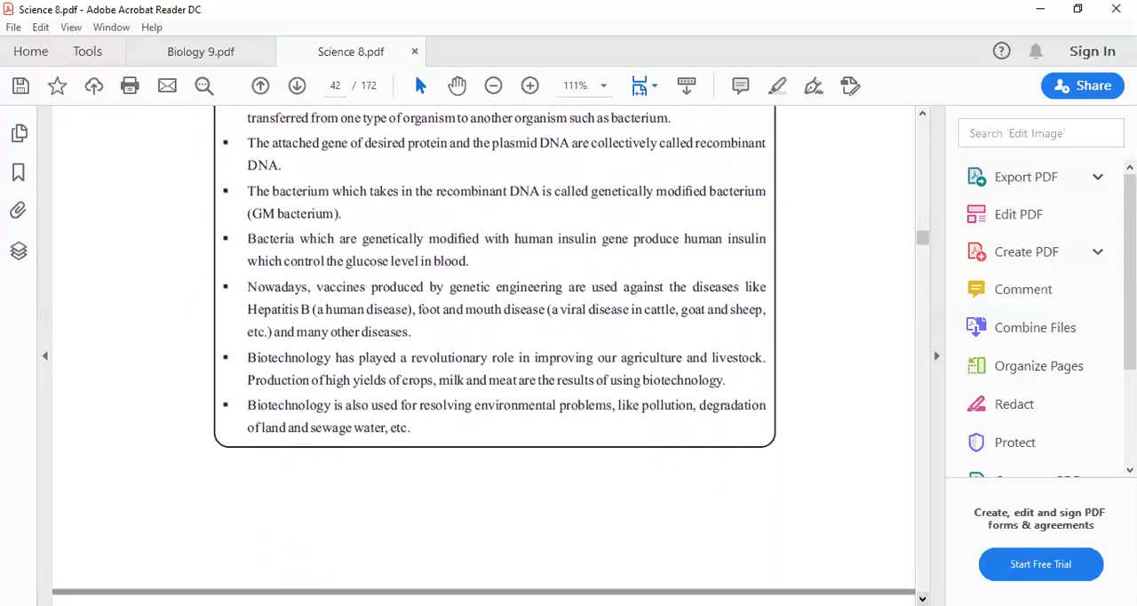
{"action": "scroll", "coordinate": [568, 355], "scroll_direction": "down", "scroll_amount": 2}
{"action": "scroll", "coordinate": [568, 355], "scroll_direction": "down", "scroll_amount": 3}
{"action": "scroll", "coordinate": [568, 356], "scroll_direction": "down", "scroll_amount": 2}
{"action": "scroll", "coordinate": [568, 355], "scroll_direction": "down", "scroll_amount": 2}
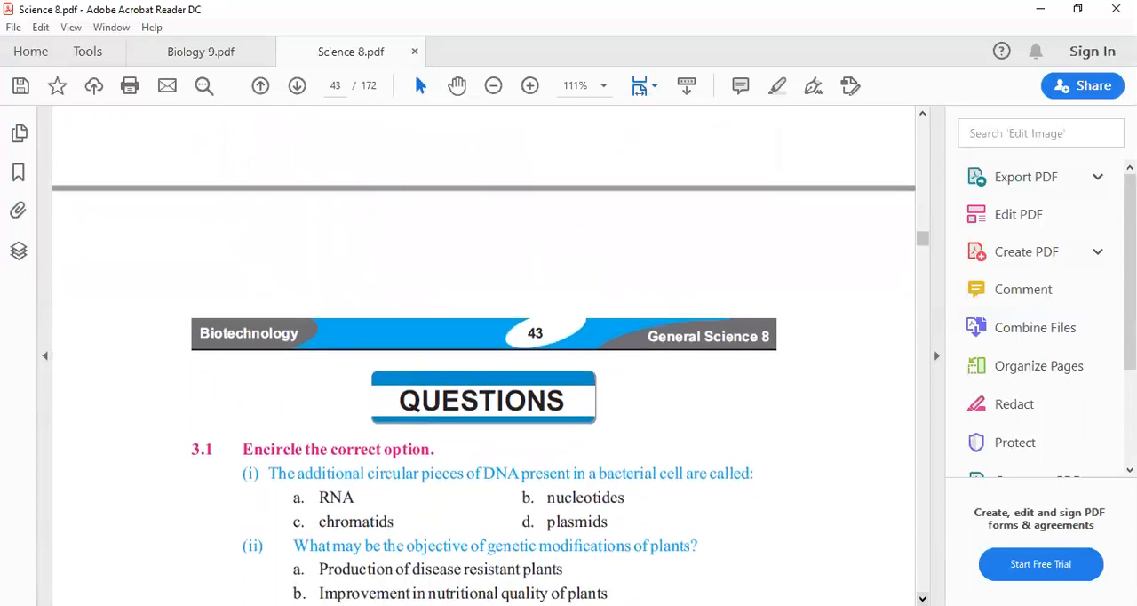
{"action": "scroll", "coordinate": [568, 356], "scroll_direction": "down", "scroll_amount": 2}
{"action": "scroll", "coordinate": [568, 355], "scroll_direction": "down", "scroll_amount": 1}
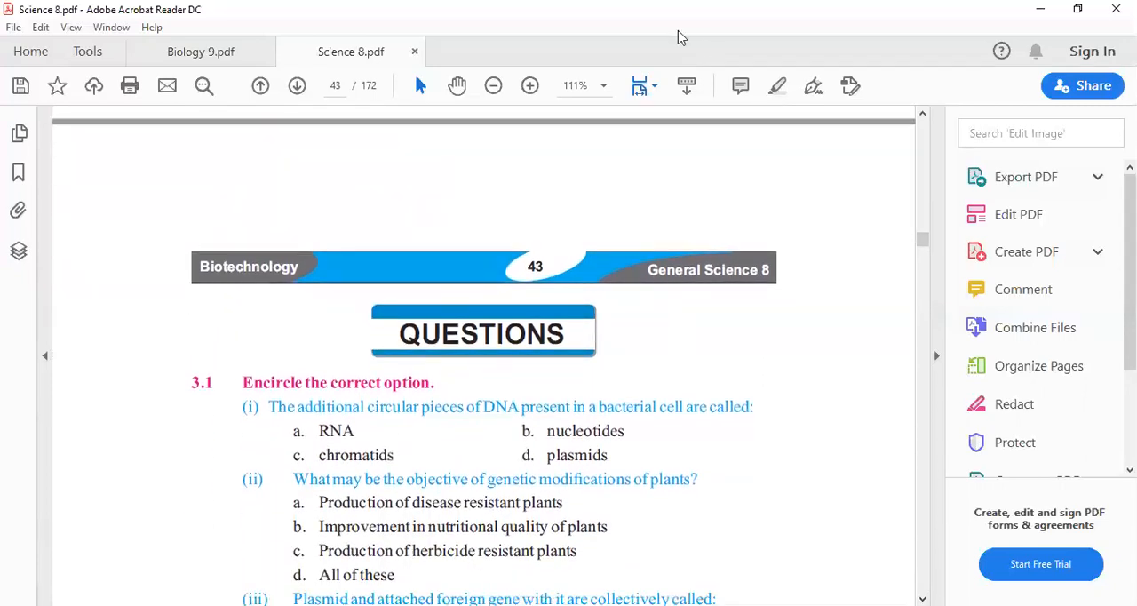